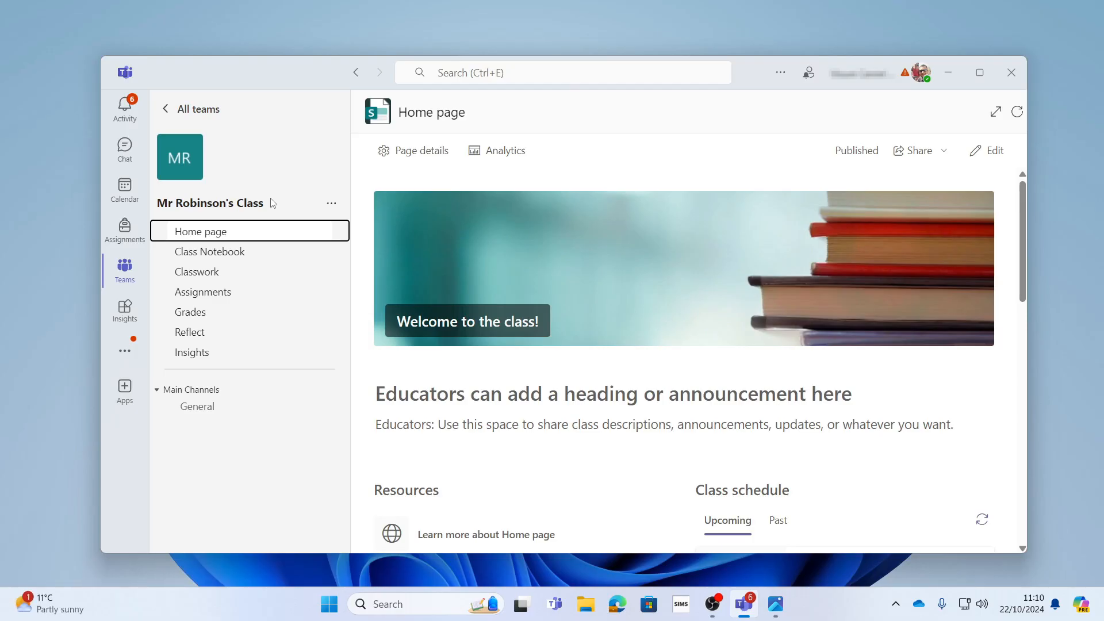
- Create a Reading Progress assignment in Mr Robinson's Class and open the customised passage generator
{"action": "left_click", "coordinate": [225, 299]}
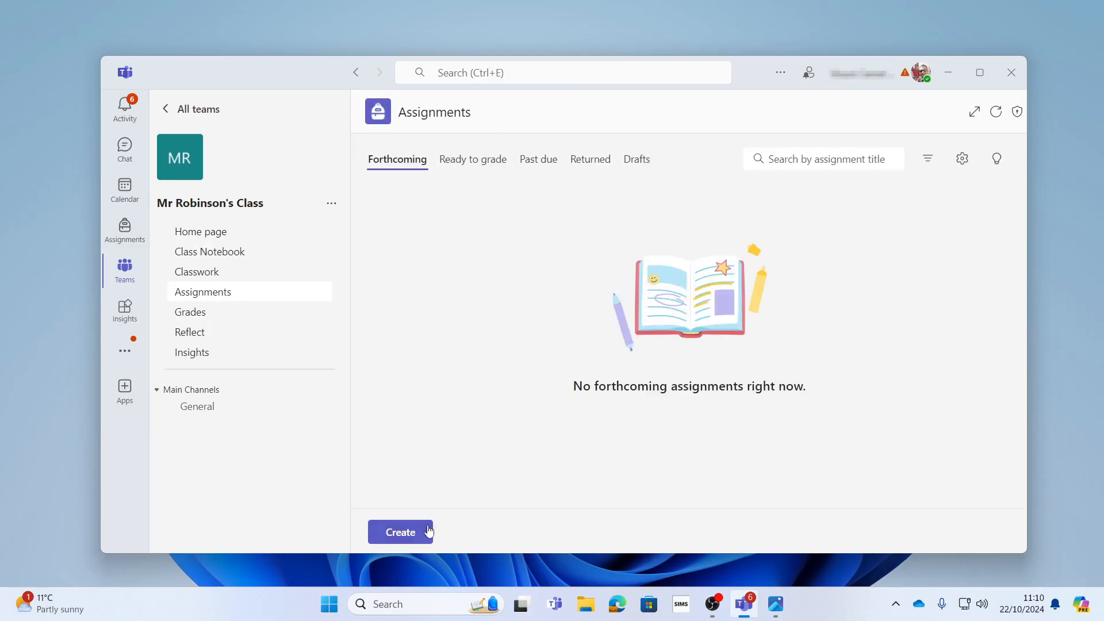
{"action": "left_click", "coordinate": [423, 532]}
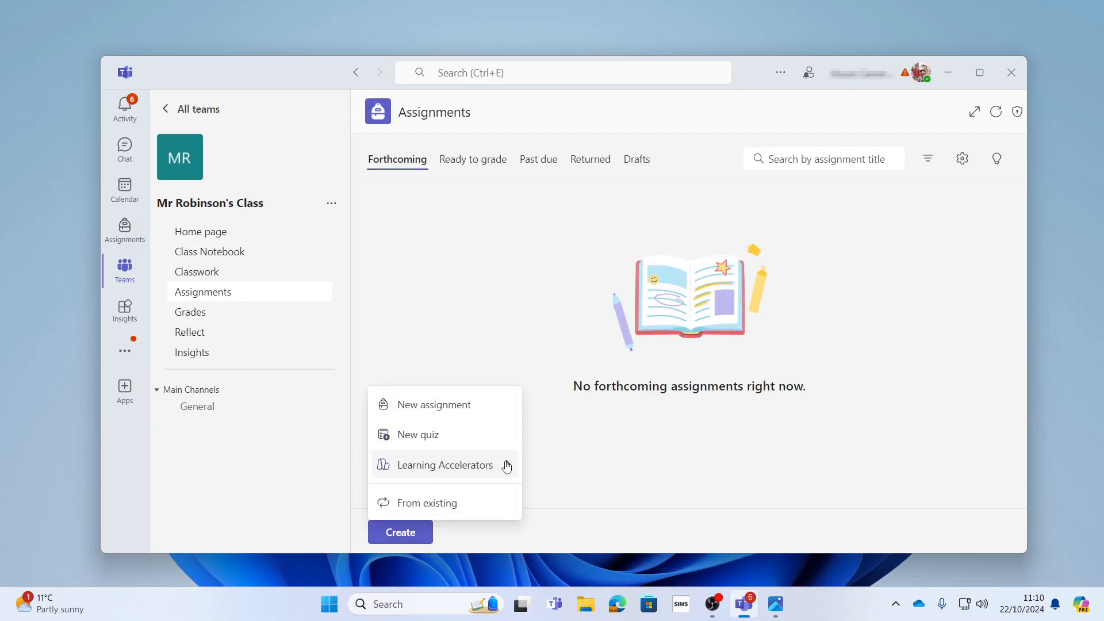
{"action": "mouse_move", "coordinate": [507, 466]}
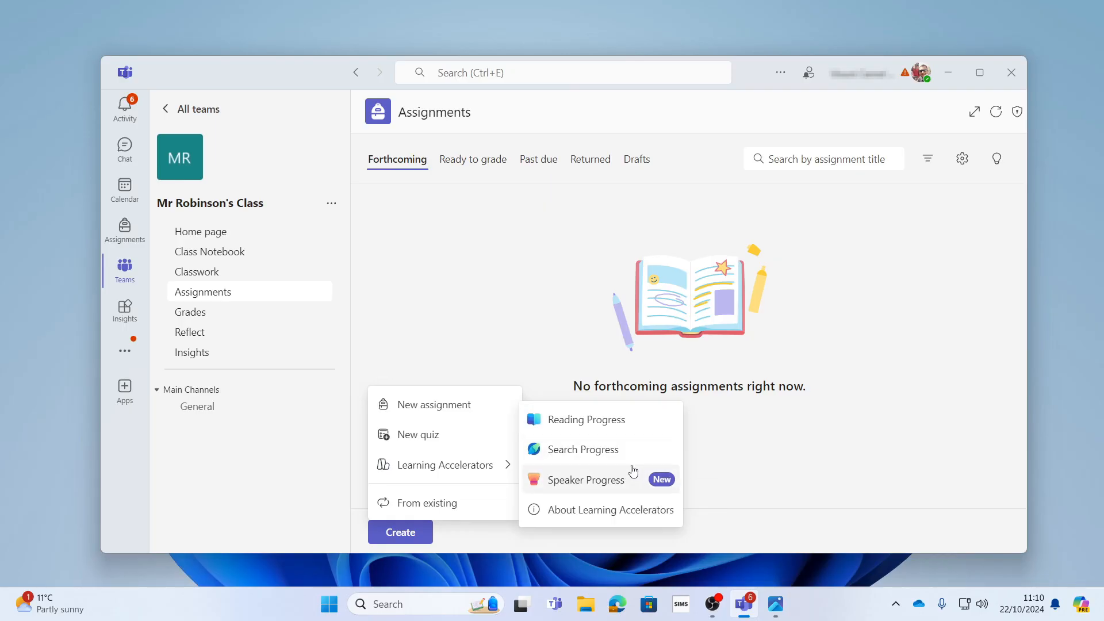
{"action": "left_click", "coordinate": [630, 423]}
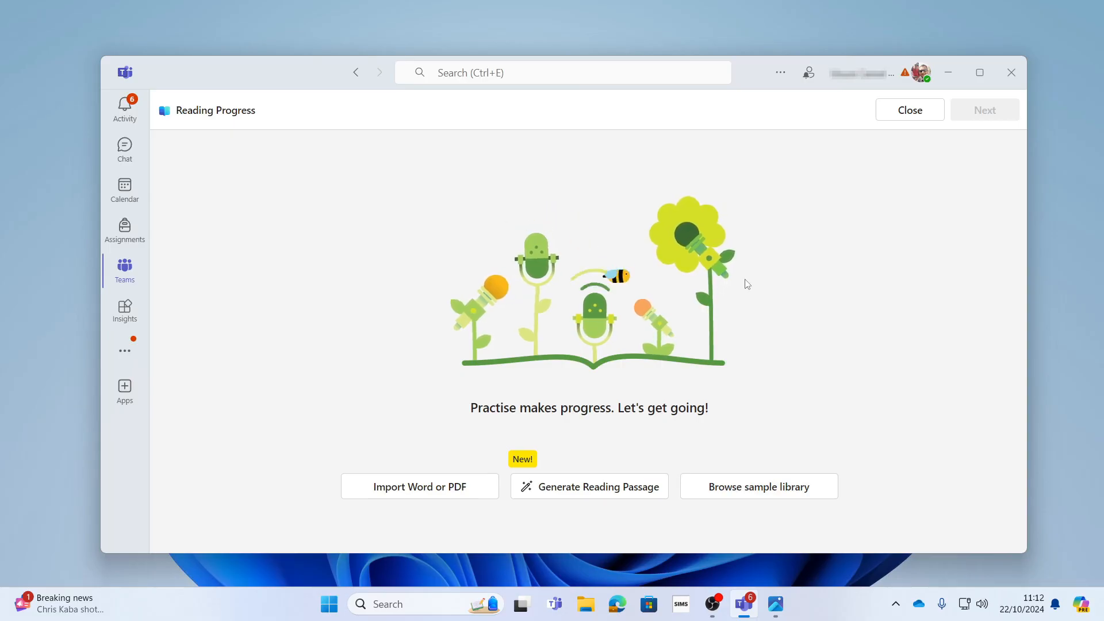
{"action": "left_click", "coordinate": [620, 491]}
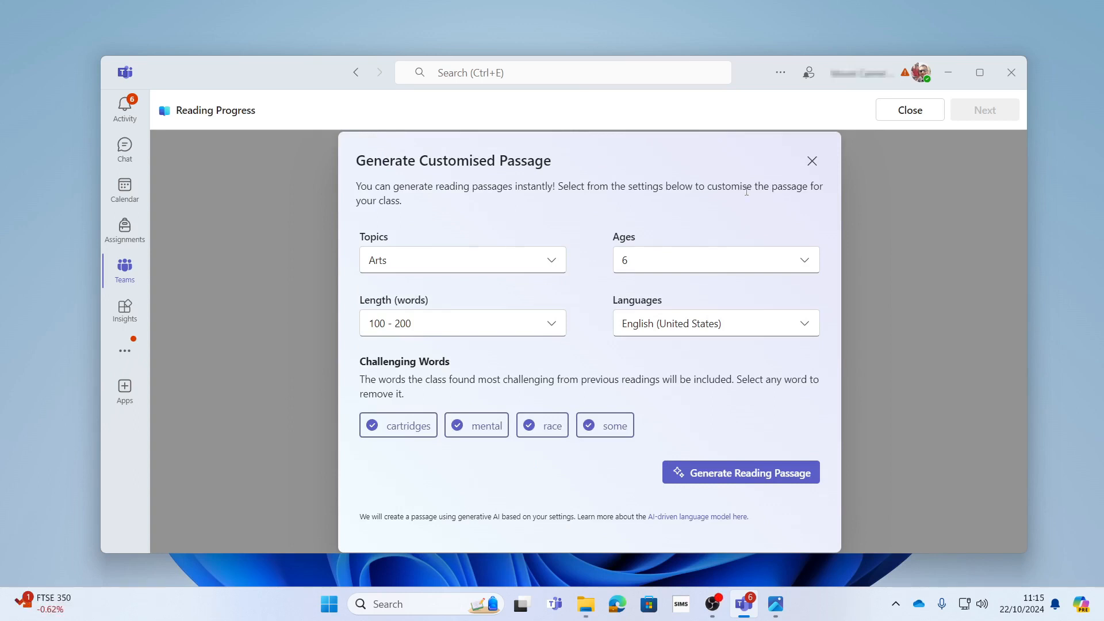
- Set the passage topic to Sports and the reader age to 7
{"action": "left_click", "coordinate": [468, 259]}
{"action": "scroll", "coordinate": [469, 305], "scroll_direction": "down", "scroll_amount": 5}
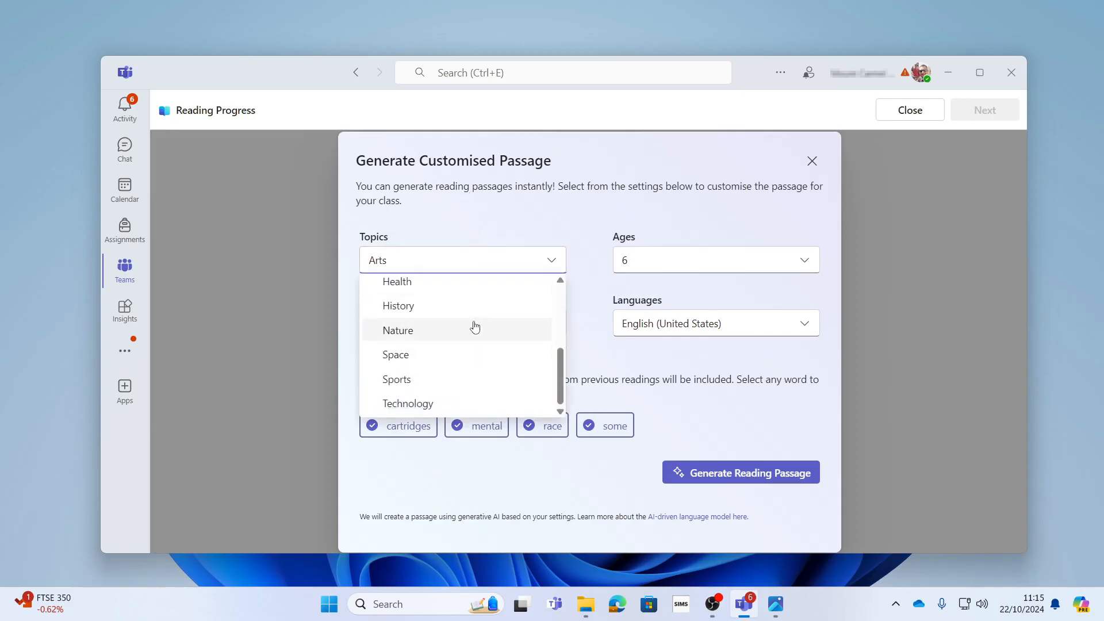
{"action": "left_click", "coordinate": [438, 385]}
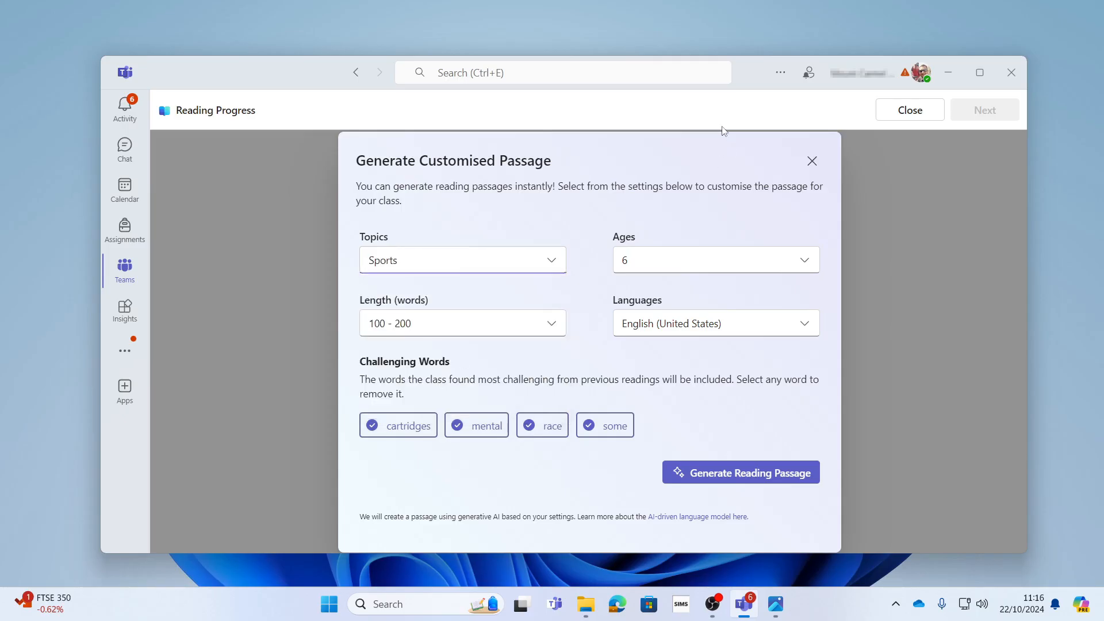
{"action": "left_click", "coordinate": [661, 267]}
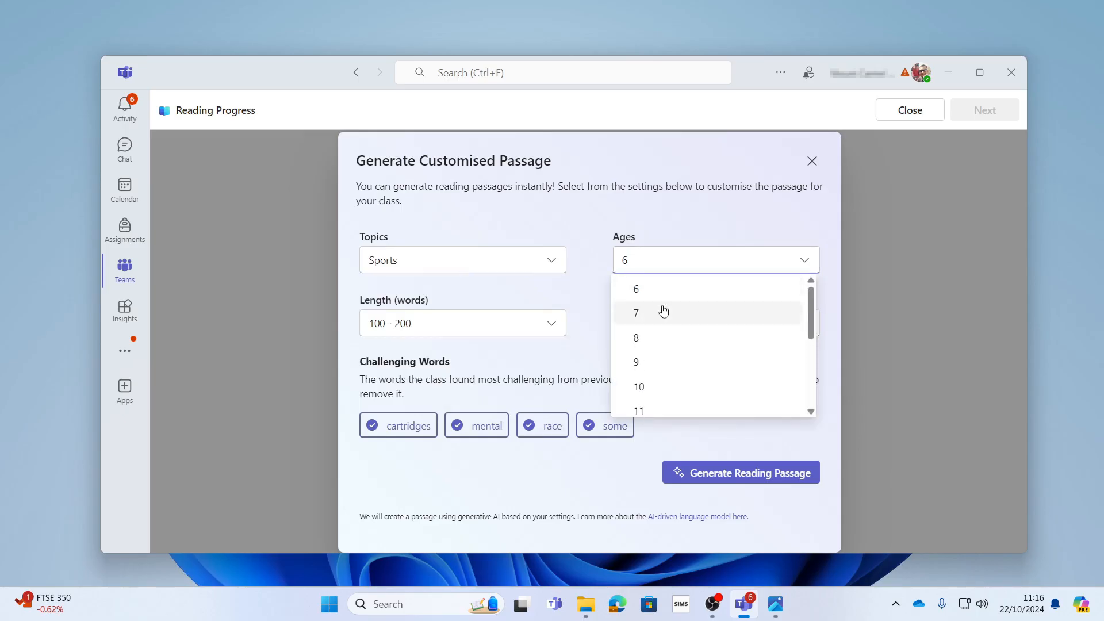
{"action": "scroll", "coordinate": [677, 305], "scroll_direction": "down", "scroll_amount": 3}
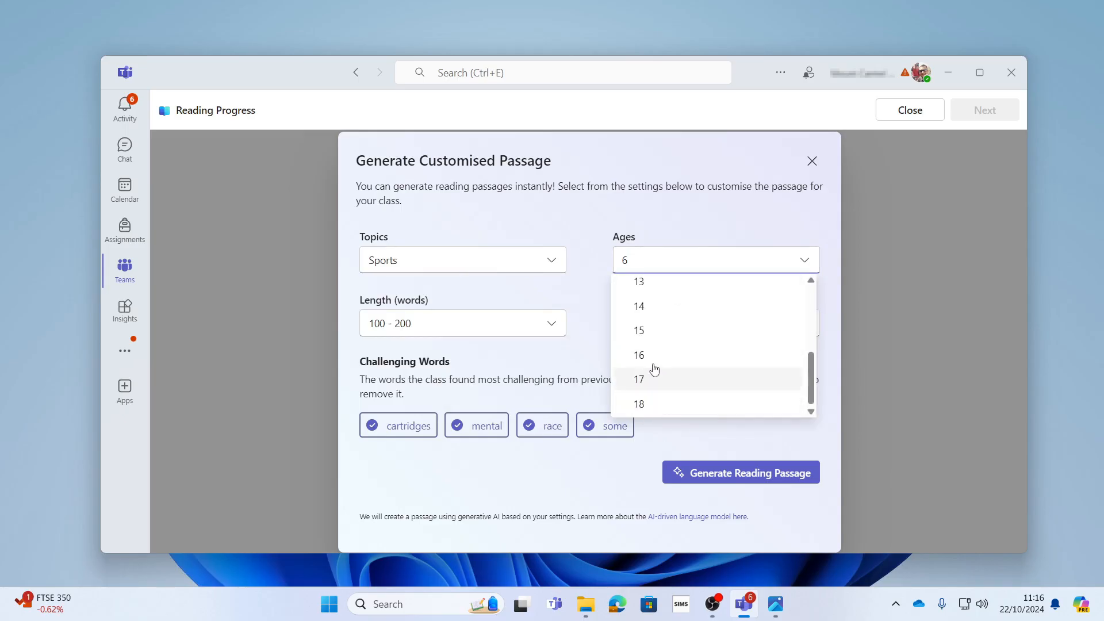
{"action": "scroll", "coordinate": [658, 403], "scroll_direction": "up", "scroll_amount": 3}
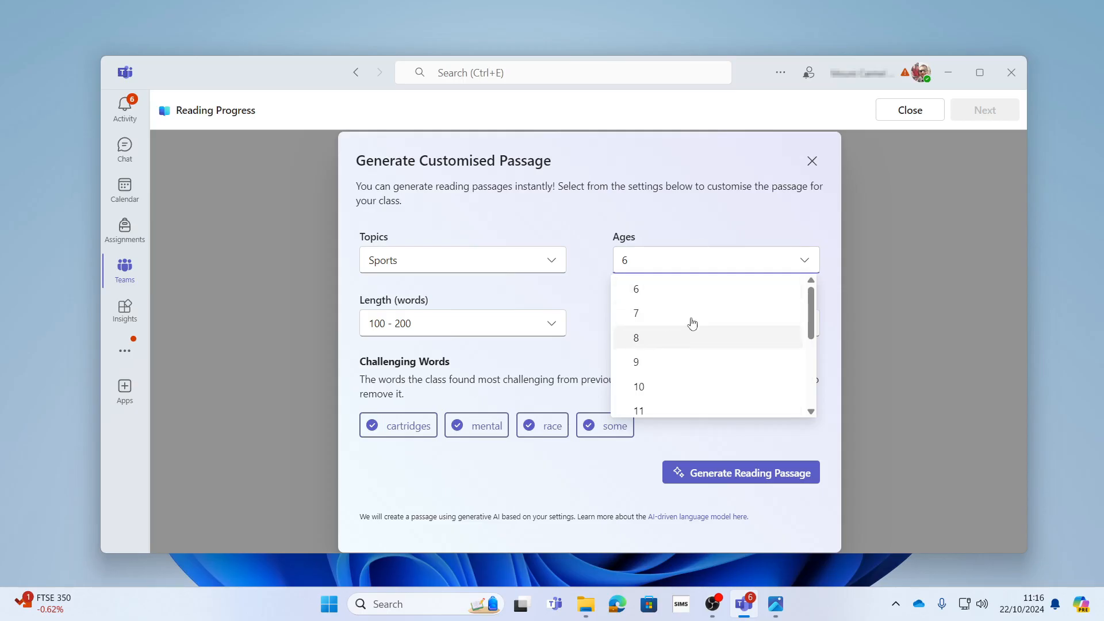
{"action": "left_click", "coordinate": [668, 315]}
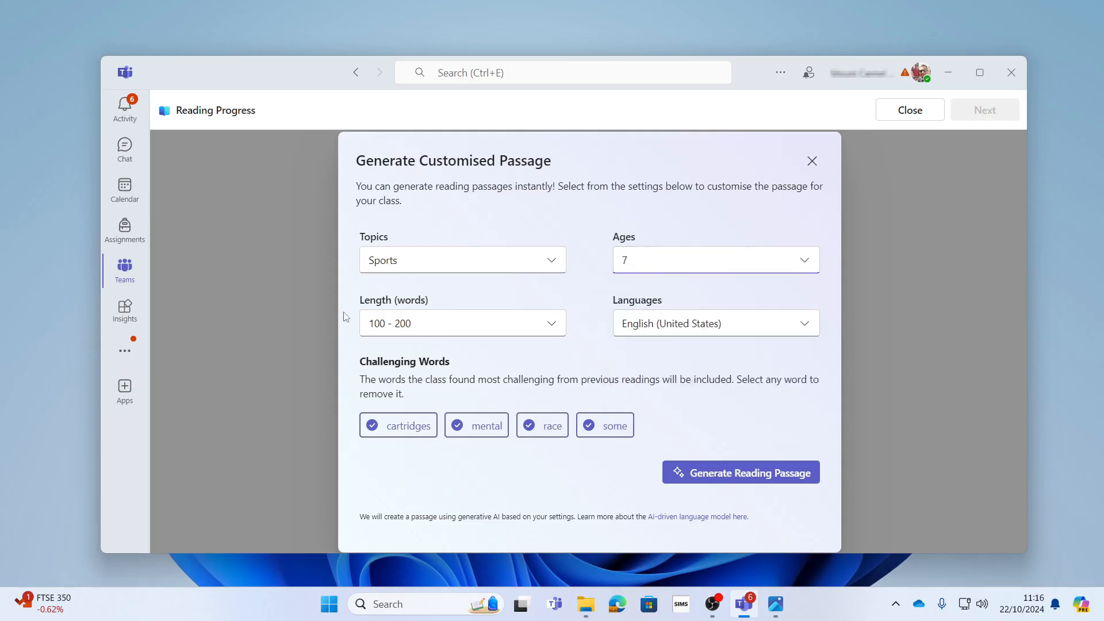
- Set the passage length to 200 - 300 words and the language to English (United Kingdom)
{"action": "left_click", "coordinate": [434, 329]}
{"action": "scroll", "coordinate": [451, 419], "scroll_direction": "down", "scroll_amount": 2}
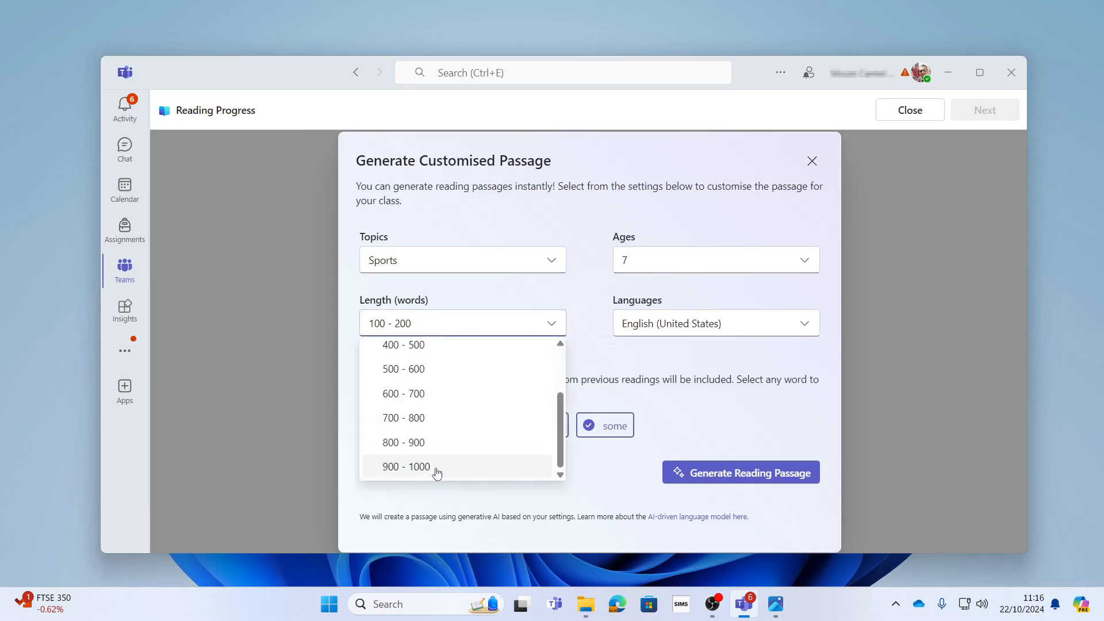
{"action": "scroll", "coordinate": [437, 474], "scroll_direction": "up", "scroll_amount": 2}
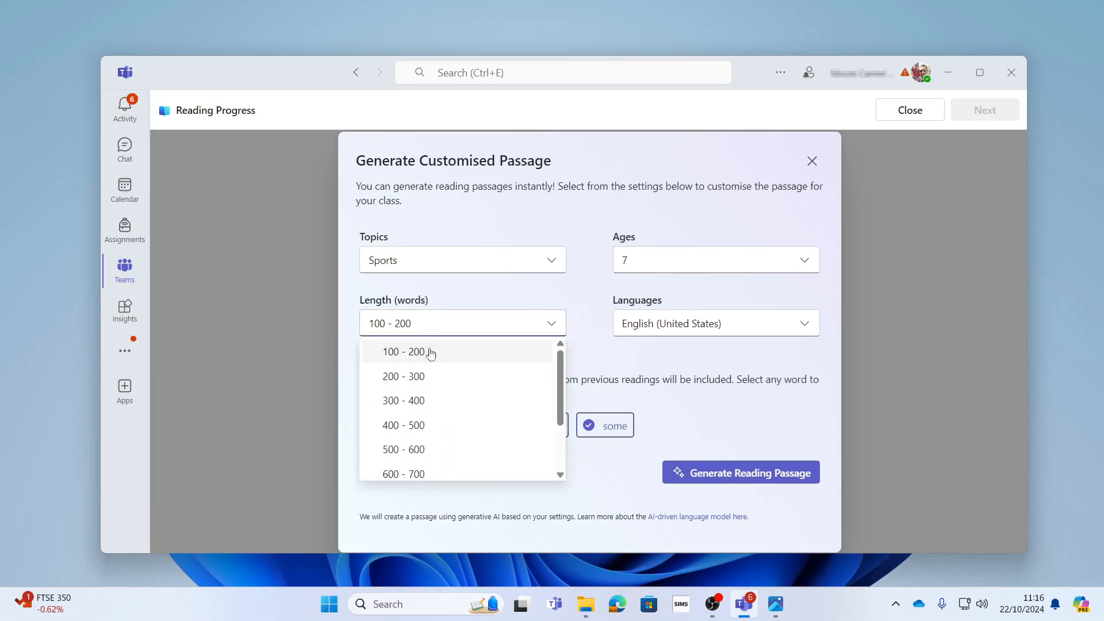
{"action": "left_click", "coordinate": [430, 381]}
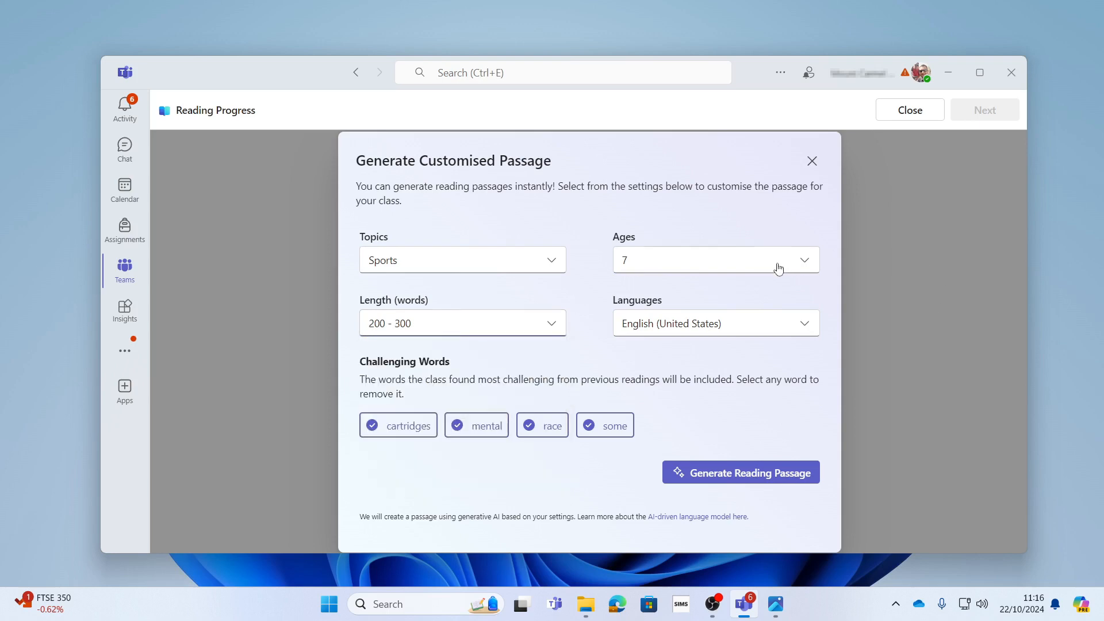
{"action": "left_click", "coordinate": [679, 333]}
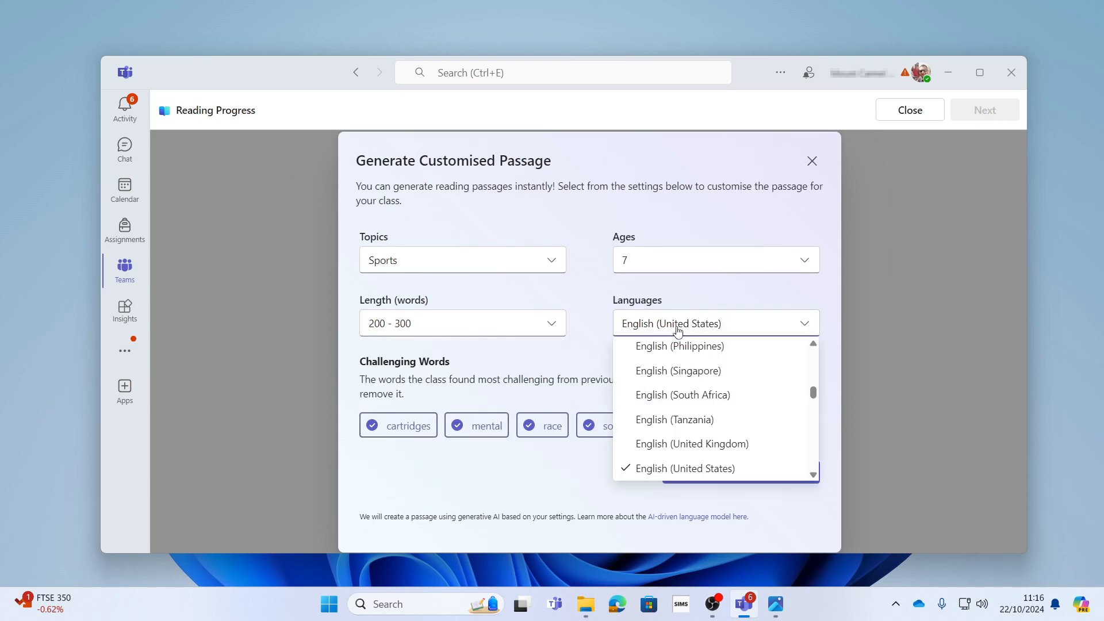
{"action": "left_click", "coordinate": [696, 444]}
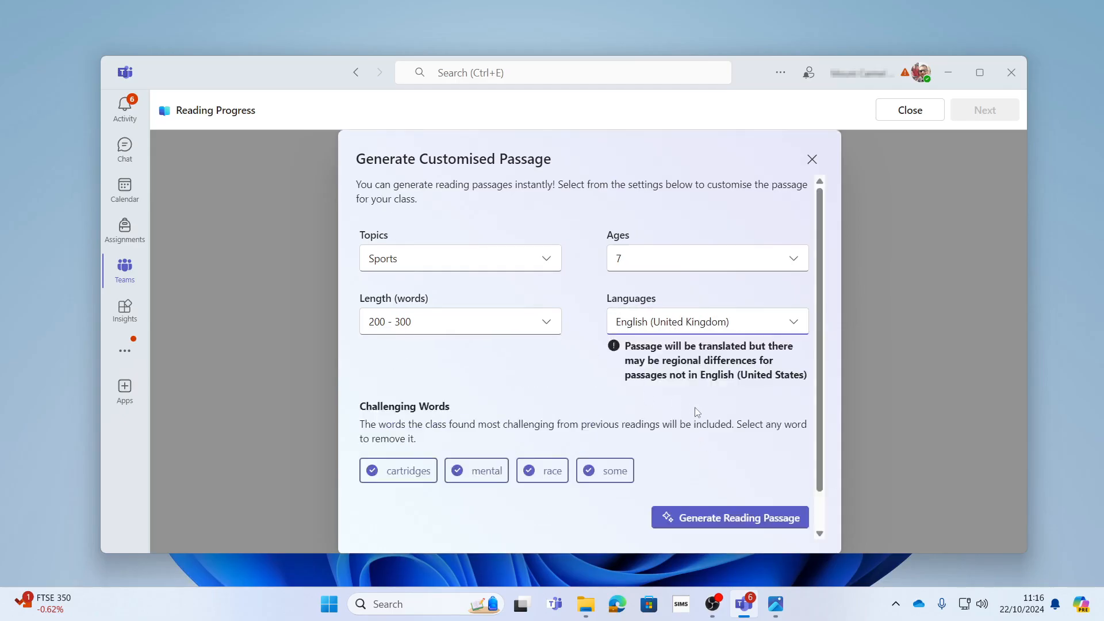
- Generate the reading passage, read through its text and use it for the assignment
{"action": "left_click", "coordinate": [739, 520]}
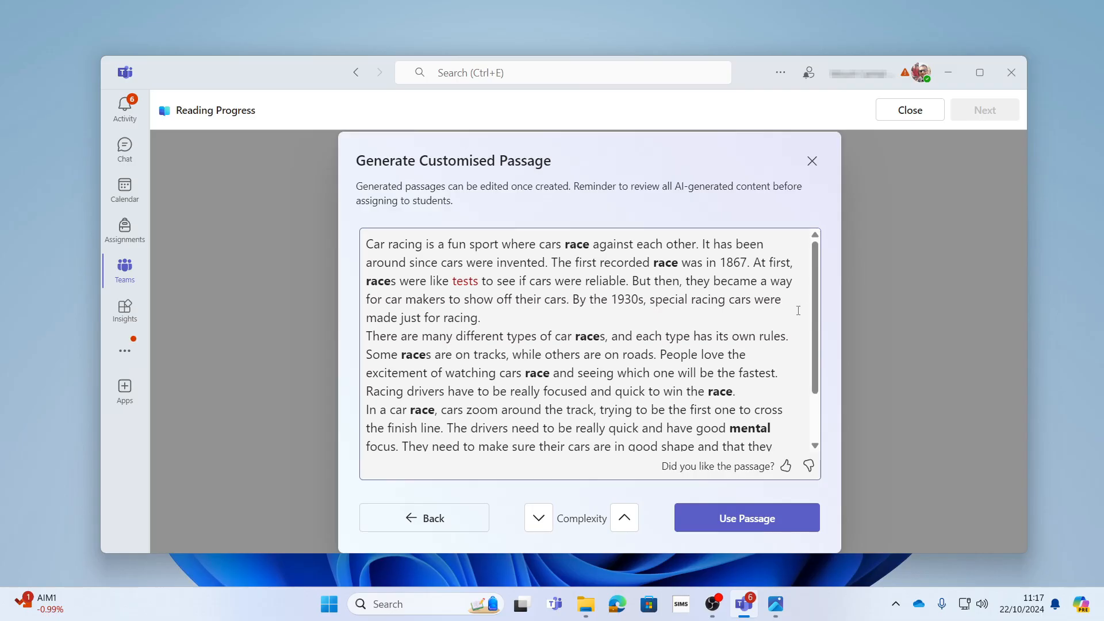
{"action": "scroll", "coordinate": [751, 315], "scroll_direction": "down", "scroll_amount": 3}
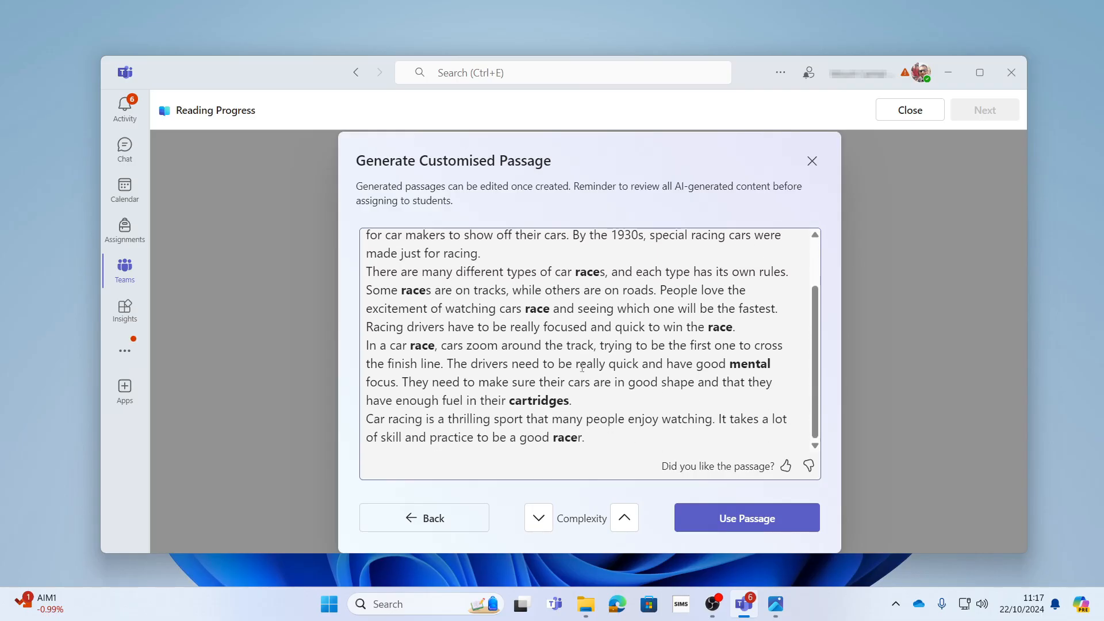
{"action": "scroll", "coordinate": [751, 315], "scroll_direction": "up", "scroll_amount": 3}
{"action": "scroll", "coordinate": [560, 342], "scroll_direction": "down", "scroll_amount": 2}
{"action": "scroll", "coordinate": [643, 381], "scroll_direction": "up", "scroll_amount": 2}
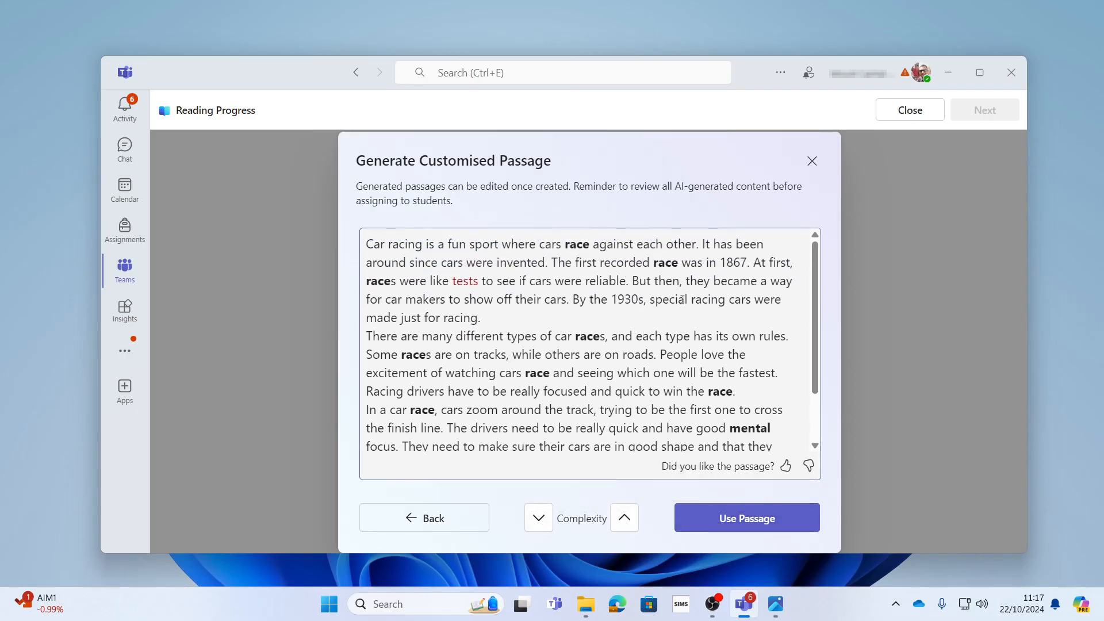
{"action": "left_click", "coordinate": [749, 527]}
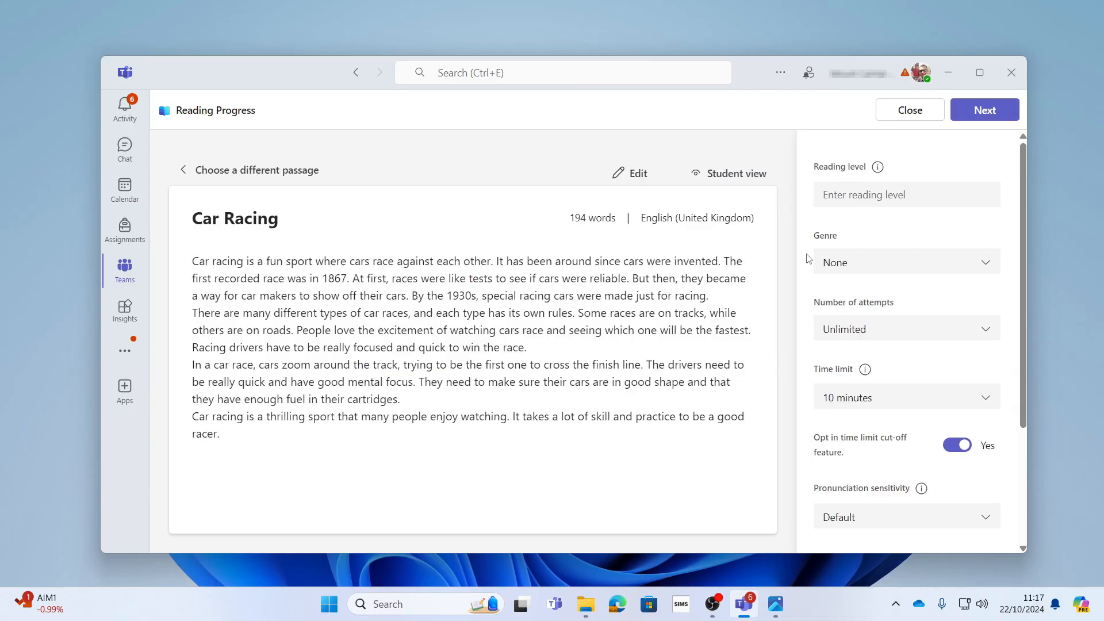
- Check the explanation of the reading level and set the passage's reading level to 7
{"action": "mouse_move", "coordinate": [880, 173]}
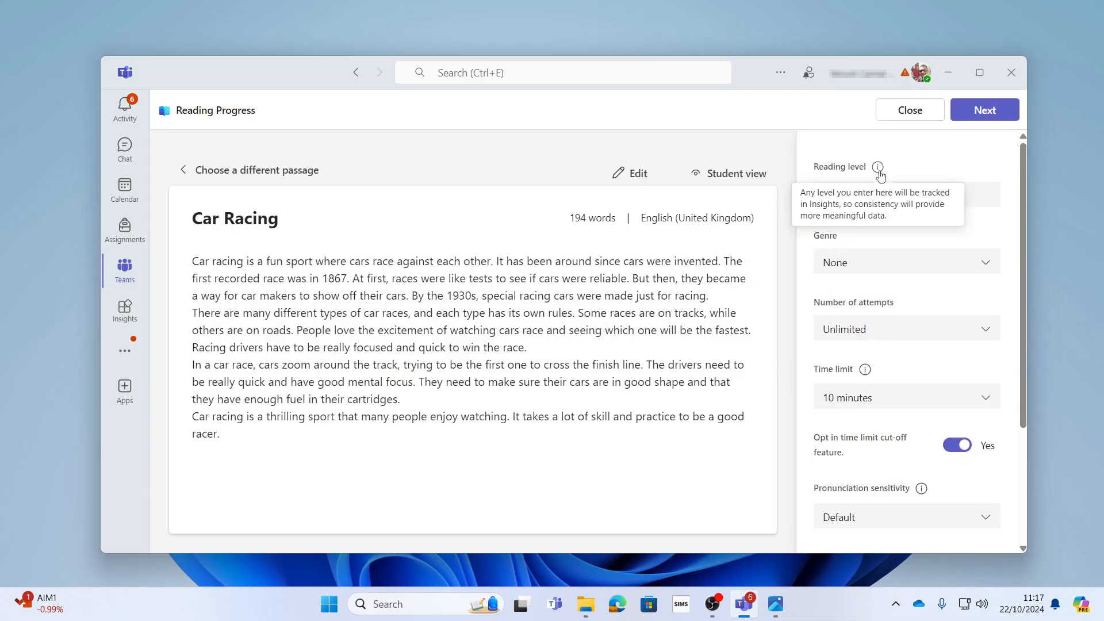
{"action": "left_click", "coordinate": [935, 194]}
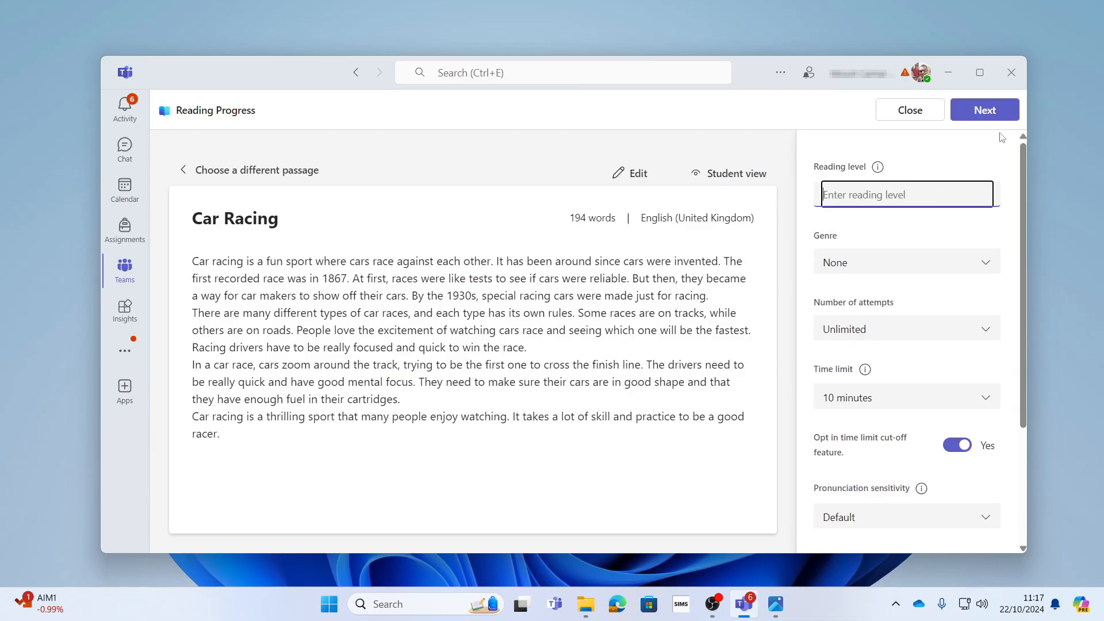
{"action": "type", "text": "7"}
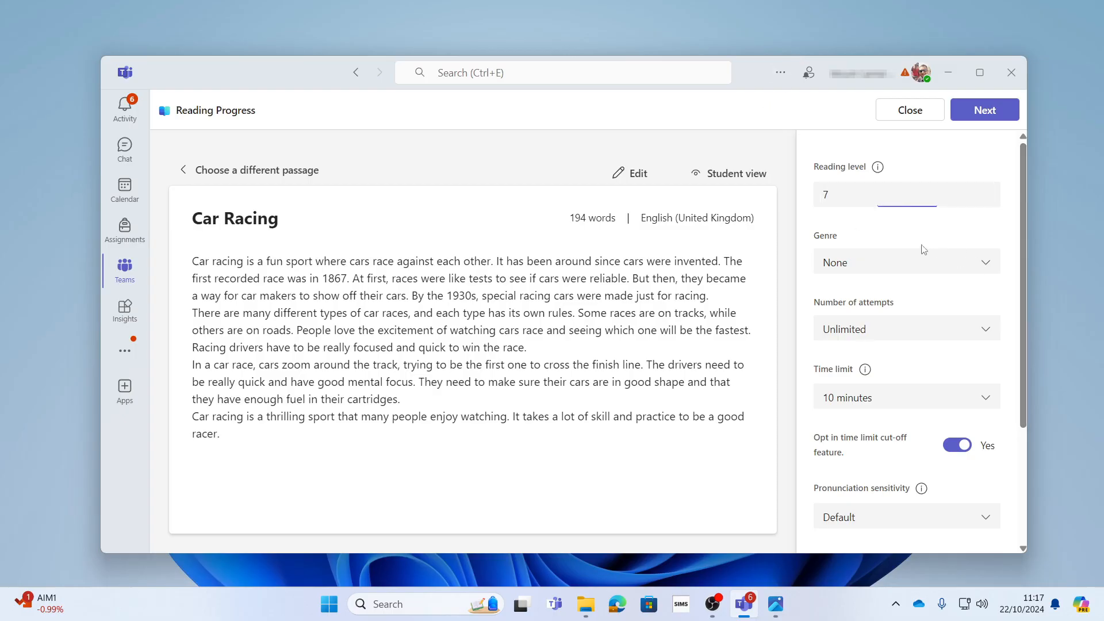
- Review the available choices for genre, number of attempts, time limit and pronunciation sensitivity, keeping the current settings
{"action": "left_click", "coordinate": [919, 264]}
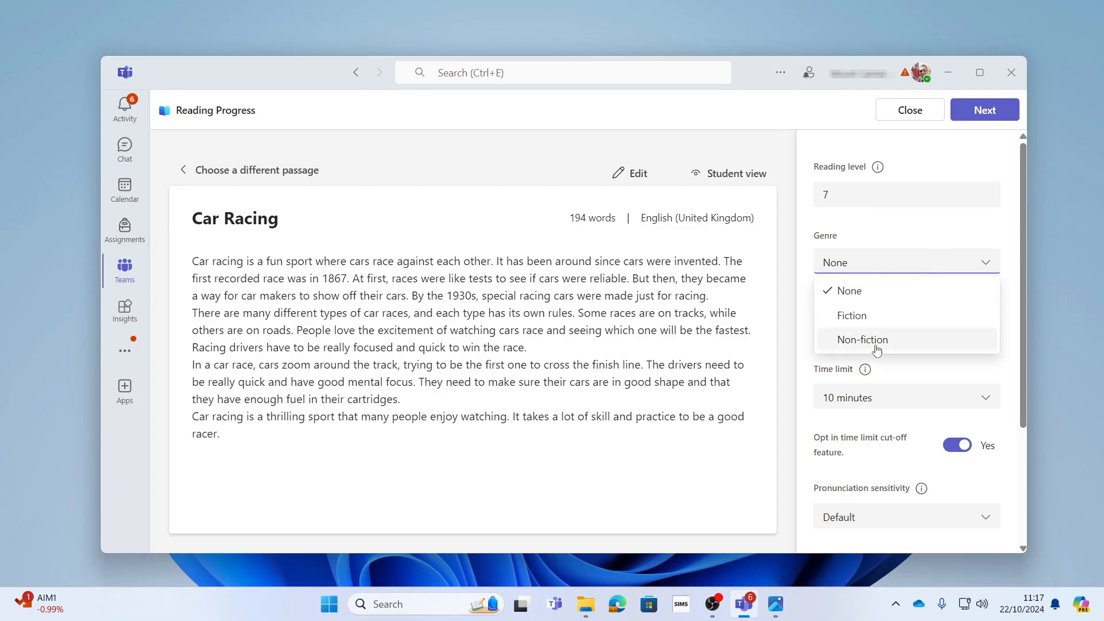
{"action": "left_click", "coordinate": [903, 239]}
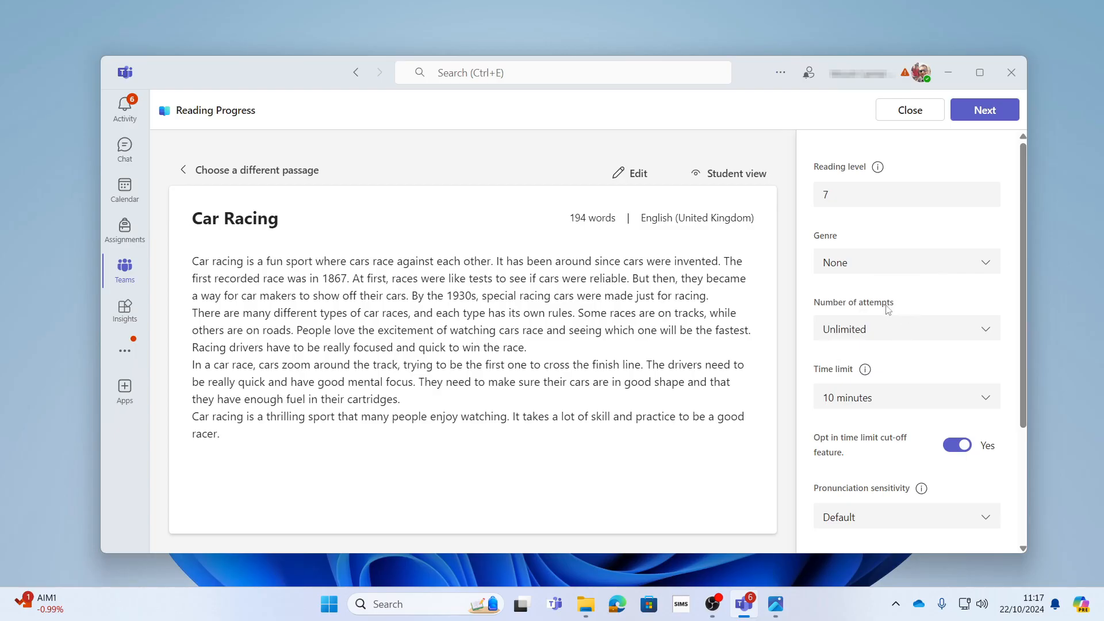
{"action": "left_click", "coordinate": [894, 335]}
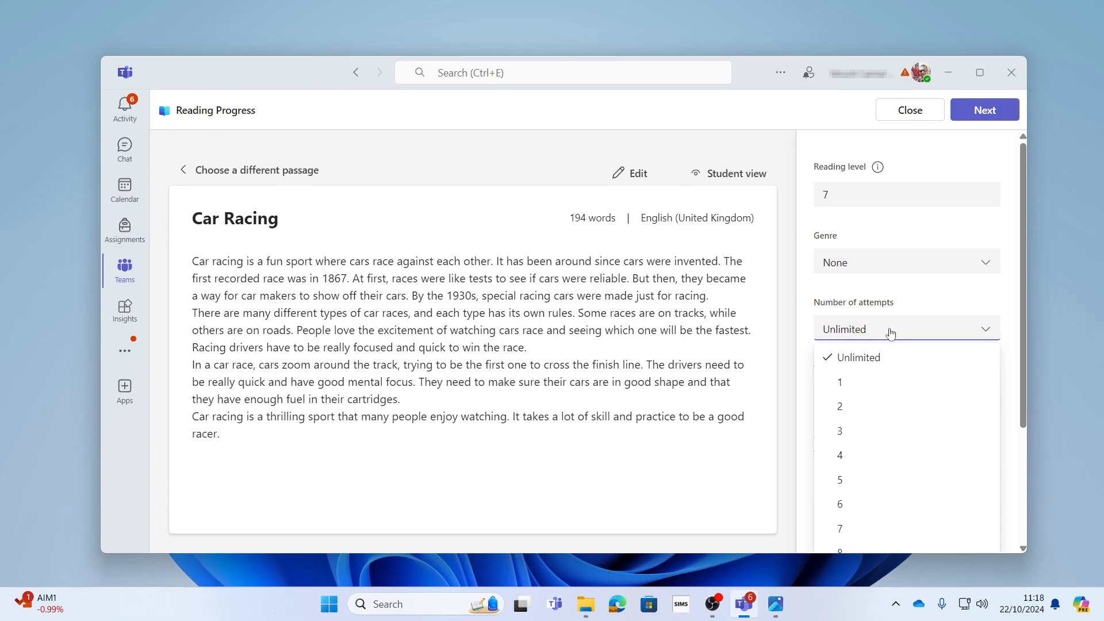
{"action": "left_click", "coordinate": [892, 287]}
{"action": "scroll", "coordinate": [860, 348], "scroll_direction": "down", "scroll_amount": 1}
{"action": "scroll", "coordinate": [860, 347], "scroll_direction": "up", "scroll_amount": 1}
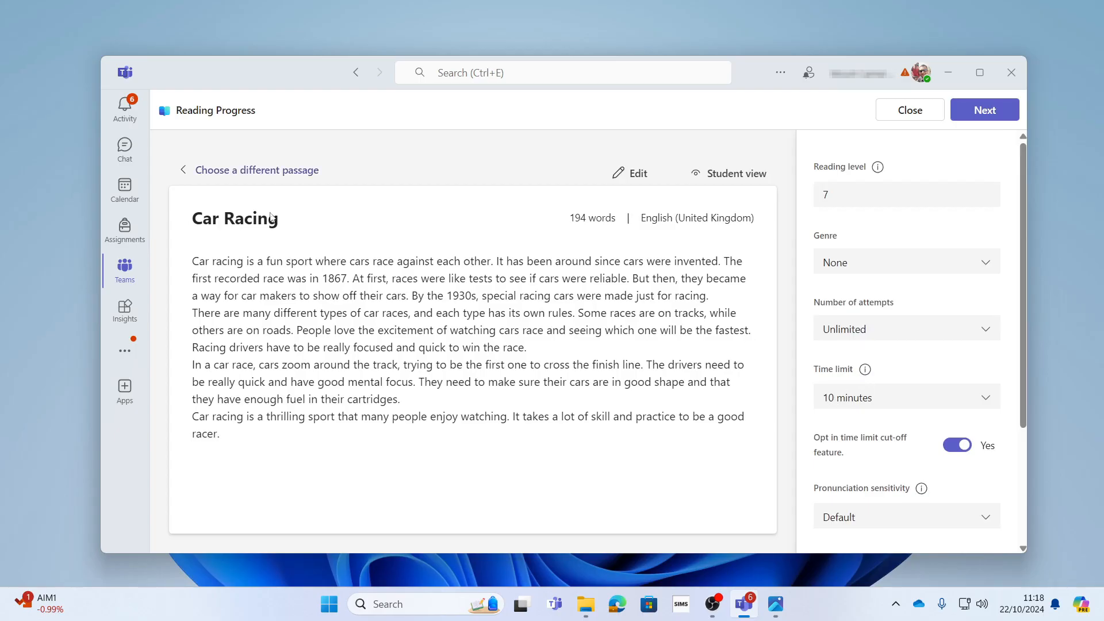
{"action": "left_click", "coordinate": [893, 399]}
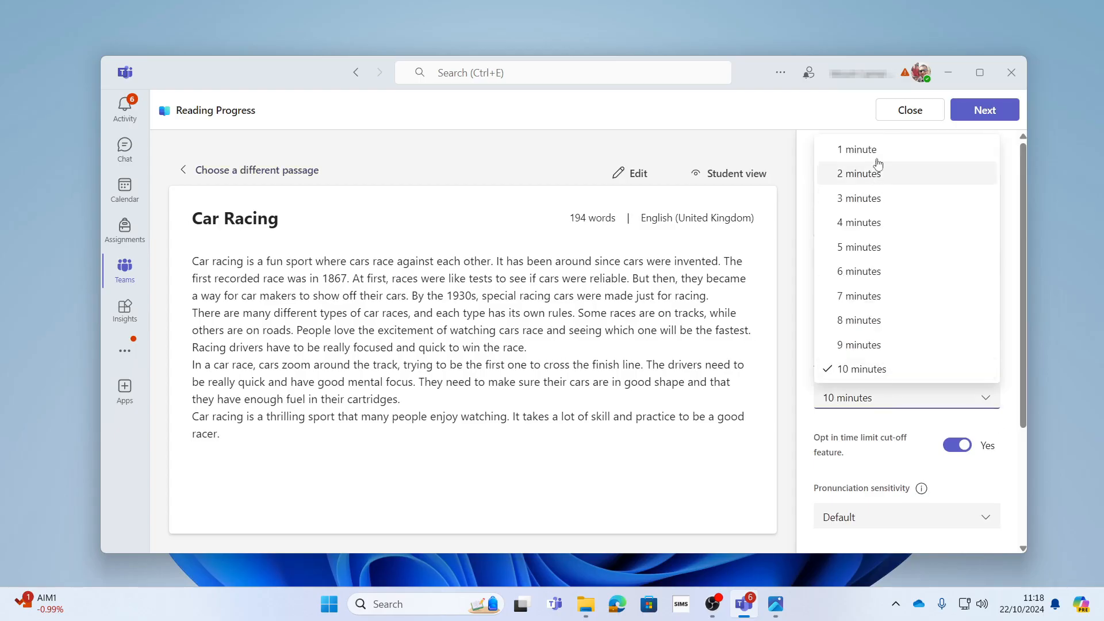
{"action": "left_click", "coordinate": [863, 368]}
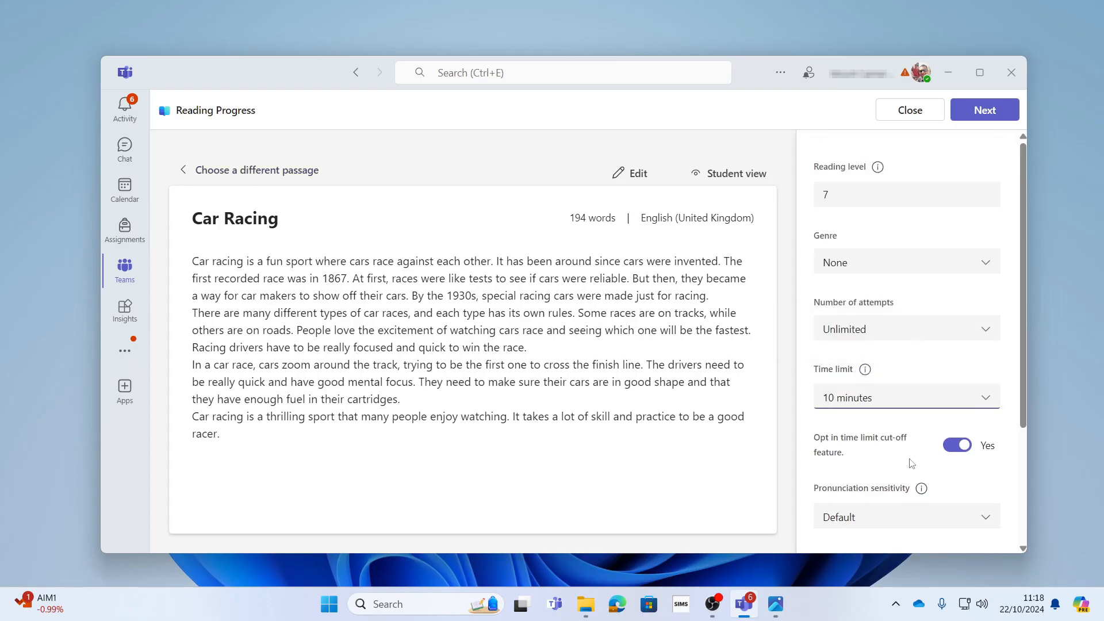
{"action": "scroll", "coordinate": [896, 454], "scroll_direction": "down", "scroll_amount": 3}
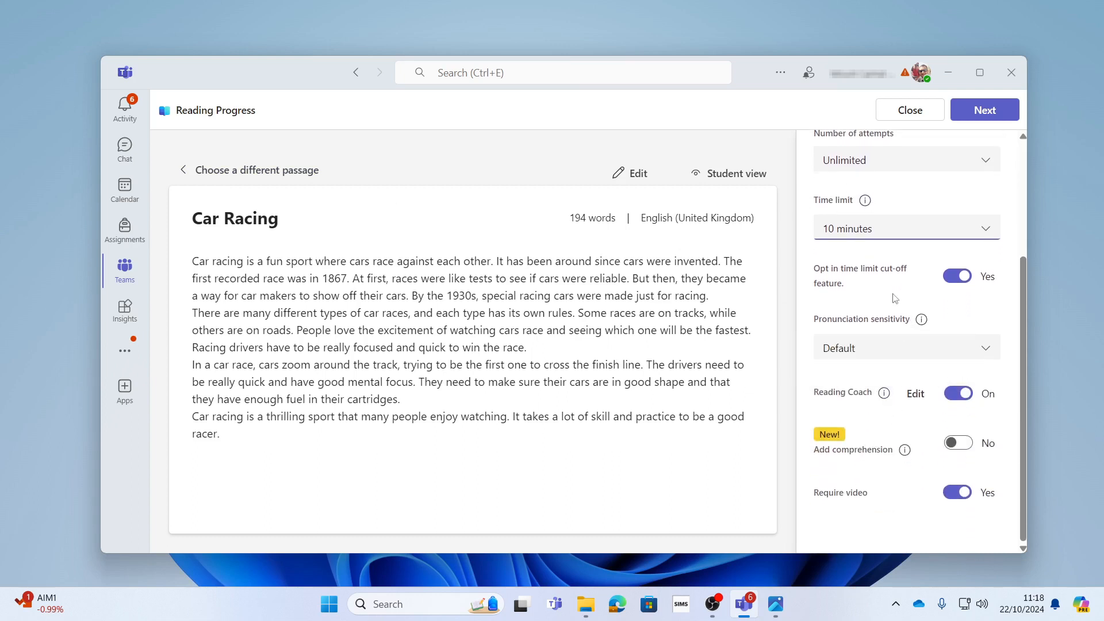
{"action": "left_click", "coordinate": [873, 323]}
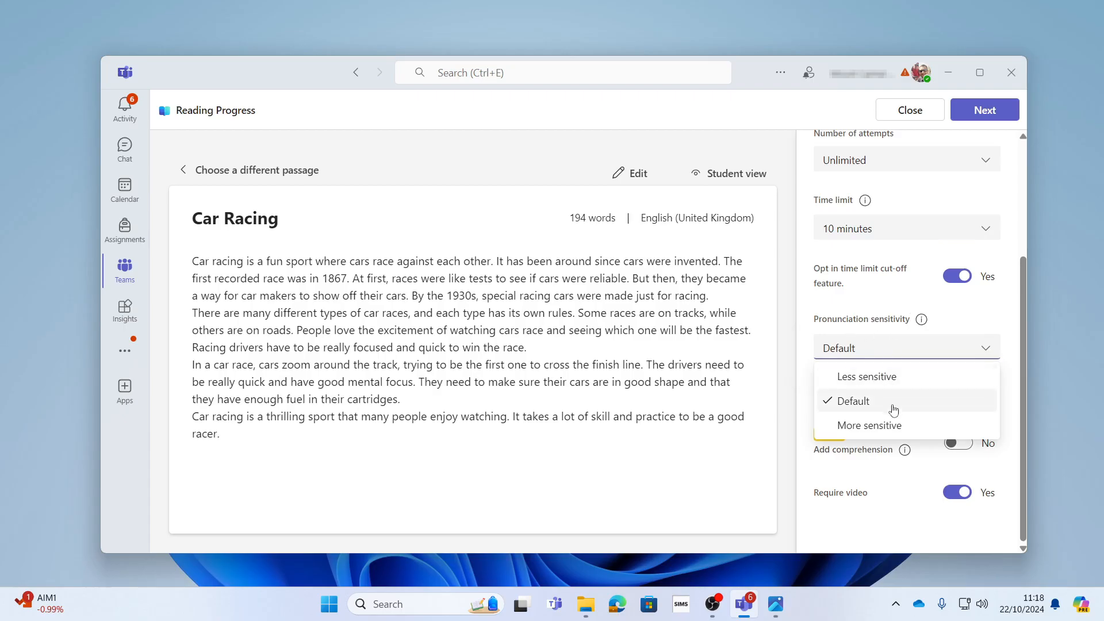
{"action": "left_click", "coordinate": [874, 313]}
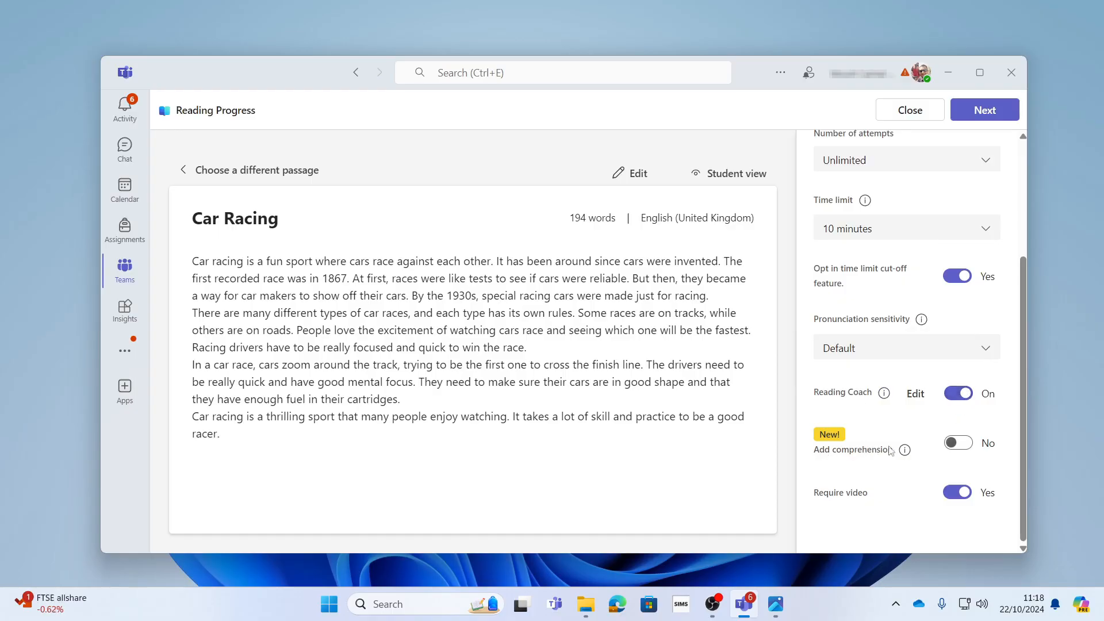
- Turn on comprehension for the Car Racing passage and generate 3 AI comprehension questions
{"action": "mouse_move", "coordinate": [906, 455]}
{"action": "left_click", "coordinate": [967, 446]}
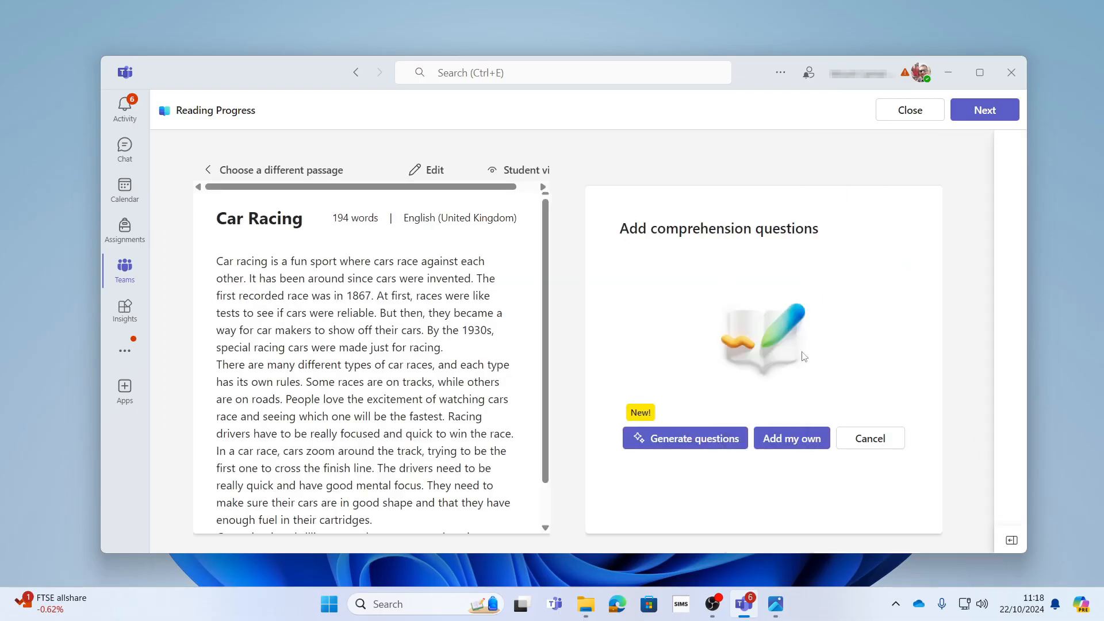
{"action": "left_click", "coordinate": [691, 448]}
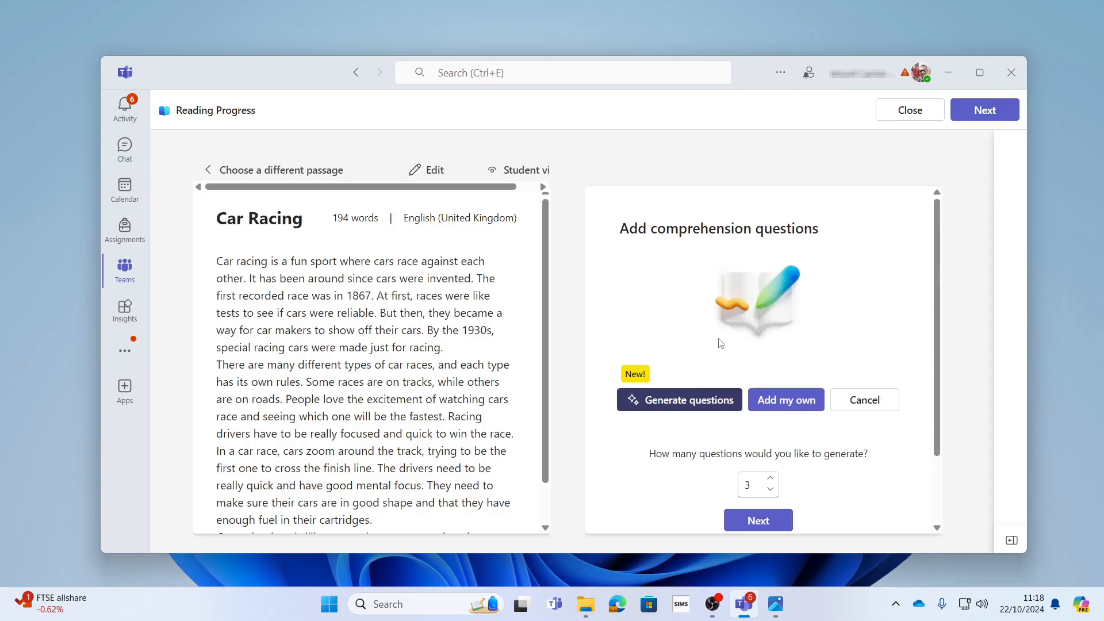
{"action": "left_click", "coordinate": [713, 400]}
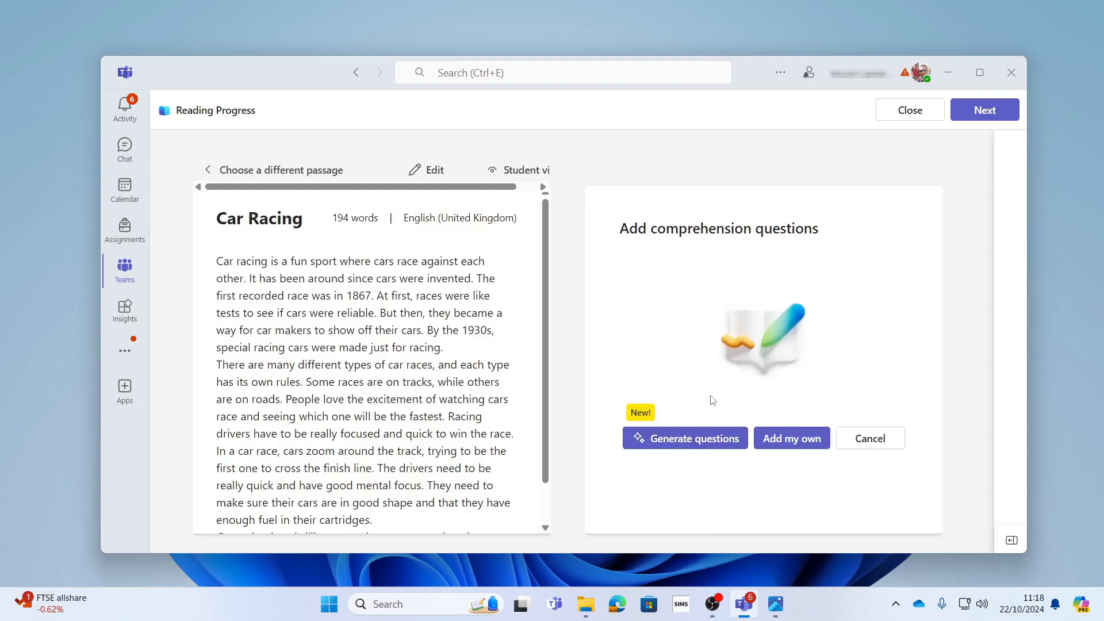
{"action": "left_click", "coordinate": [718, 433]}
{"action": "left_click", "coordinate": [758, 436]}
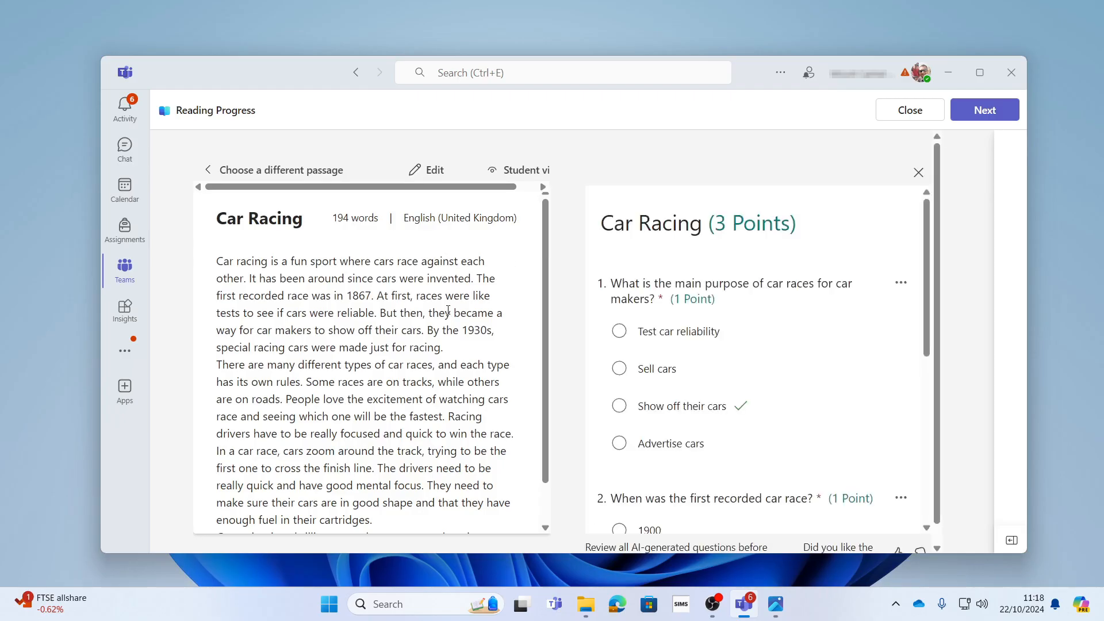
- Review the generated comprehension questions and their marked answers against the passage text
{"action": "scroll", "coordinate": [748, 322], "scroll_direction": "down", "scroll_amount": 6}
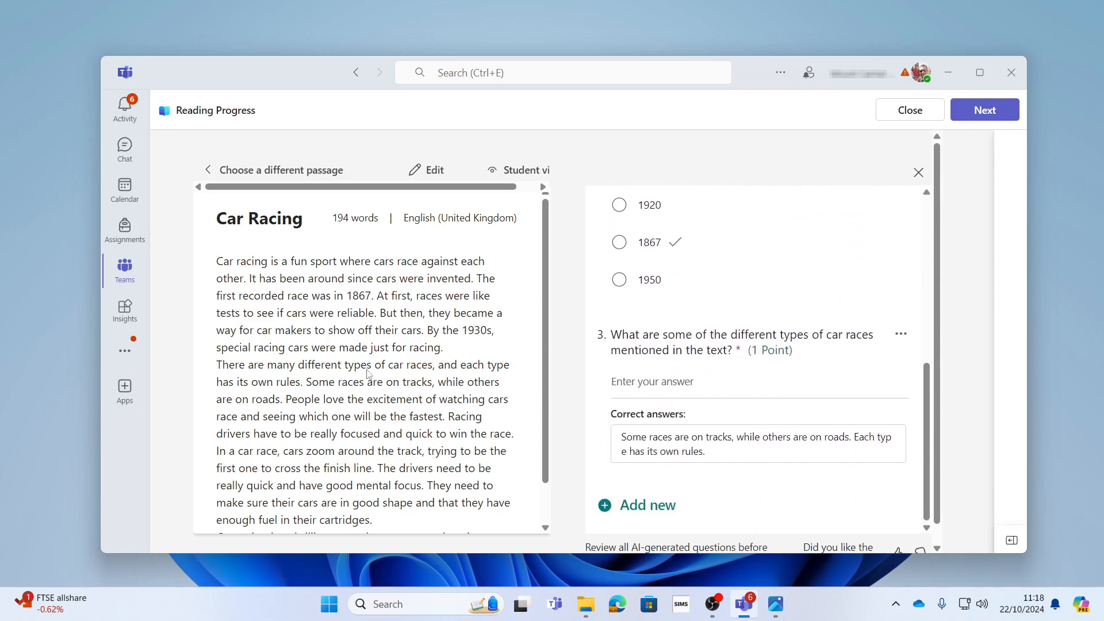
{"action": "scroll", "coordinate": [715, 247], "scroll_direction": "up", "scroll_amount": 2}
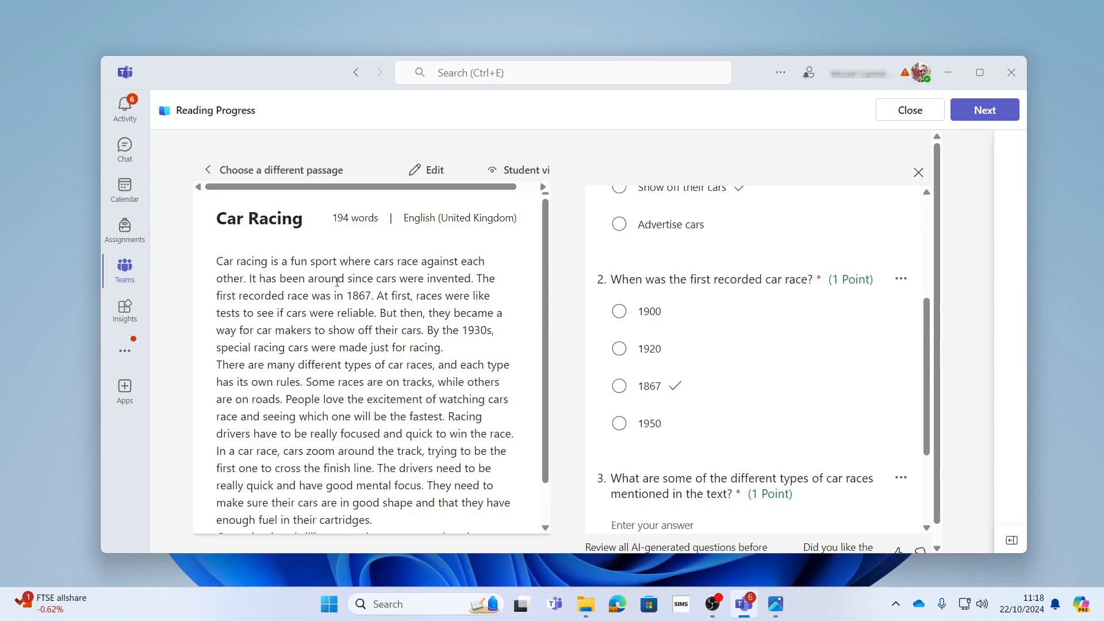
{"action": "left_click_drag", "start_coordinate": [219, 262], "coordinate": [519, 460]}
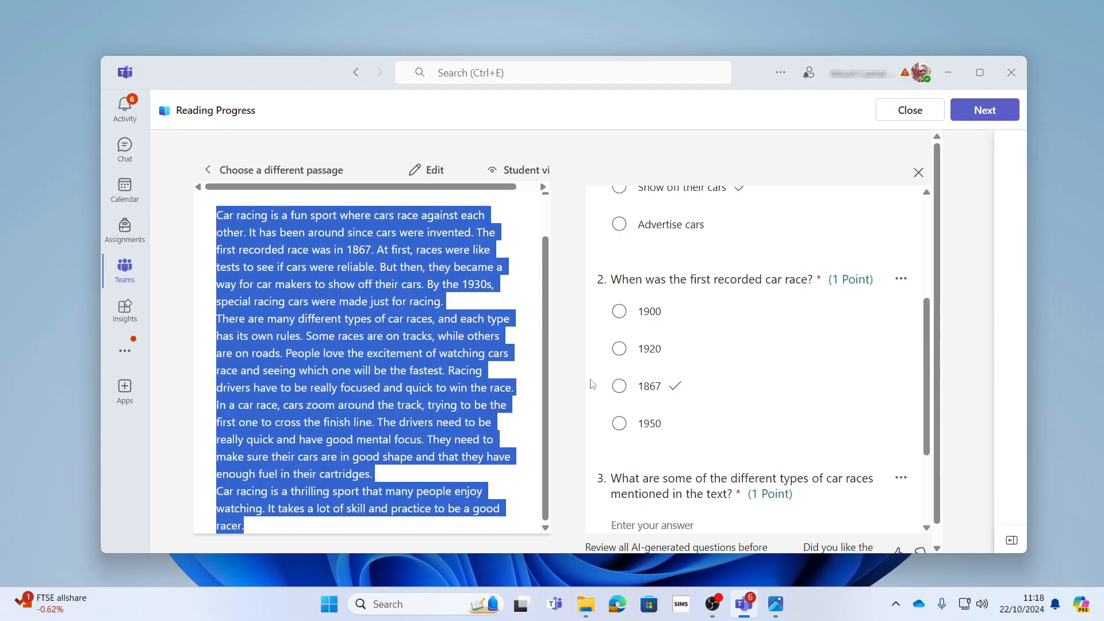
{"action": "scroll", "coordinate": [715, 397], "scroll_direction": "up", "scroll_amount": 4}
{"action": "scroll", "coordinate": [720, 423], "scroll_direction": "down", "scroll_amount": 6}
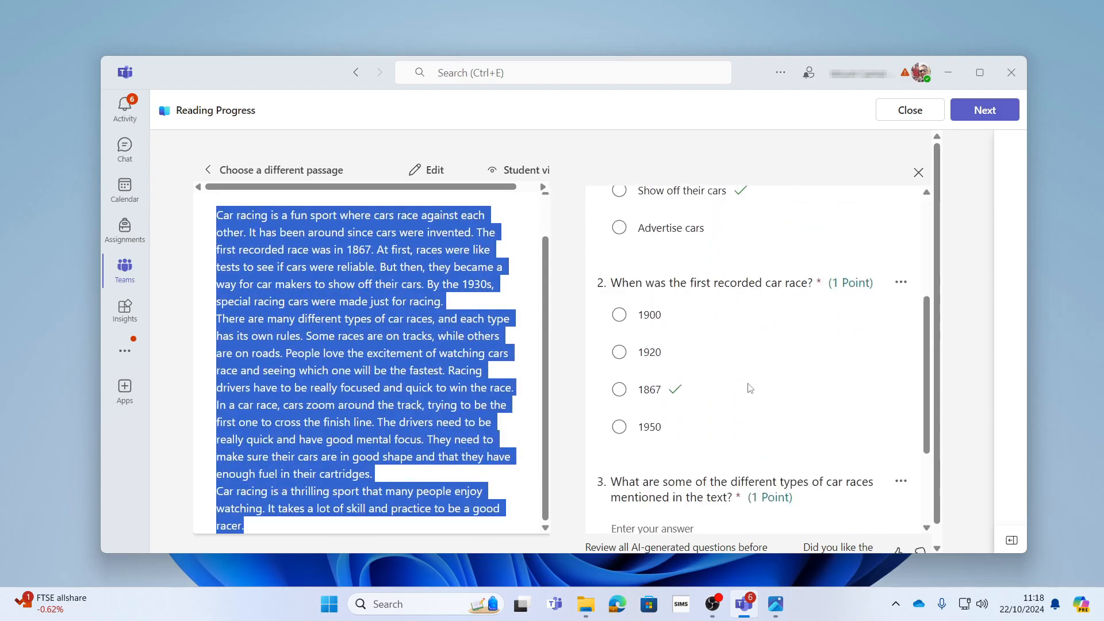
{"action": "scroll", "coordinate": [726, 460], "scroll_direction": "up", "scroll_amount": 6}
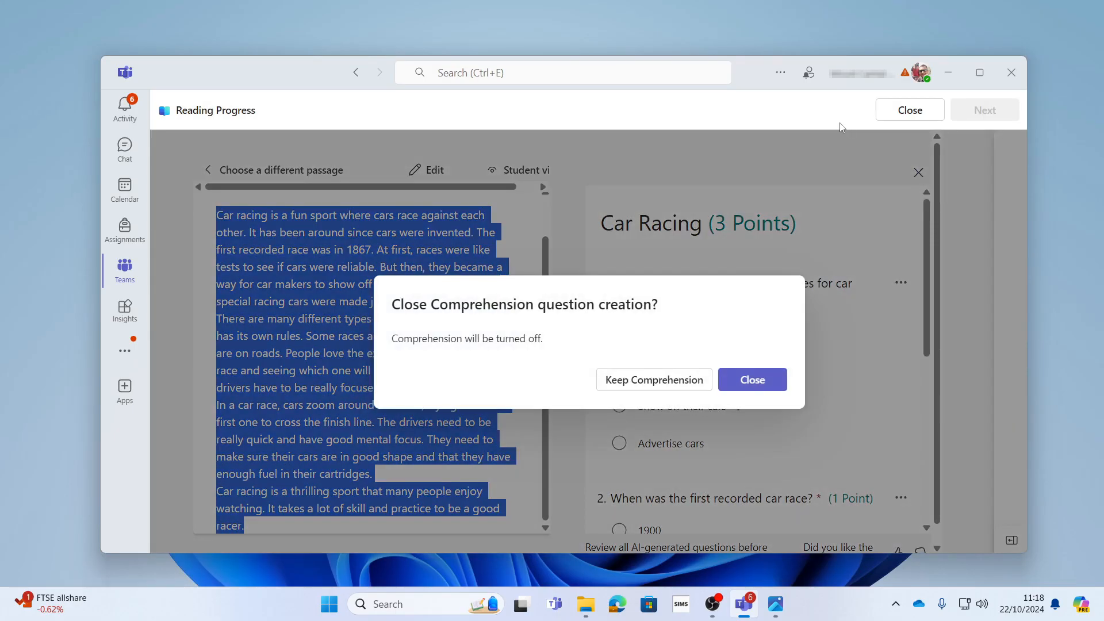
- Close the comprehension question creation so that comprehension is turned off, and clear the passage text selection
{"action": "left_click", "coordinate": [752, 380]}
{"action": "left_click", "coordinate": [752, 380]}
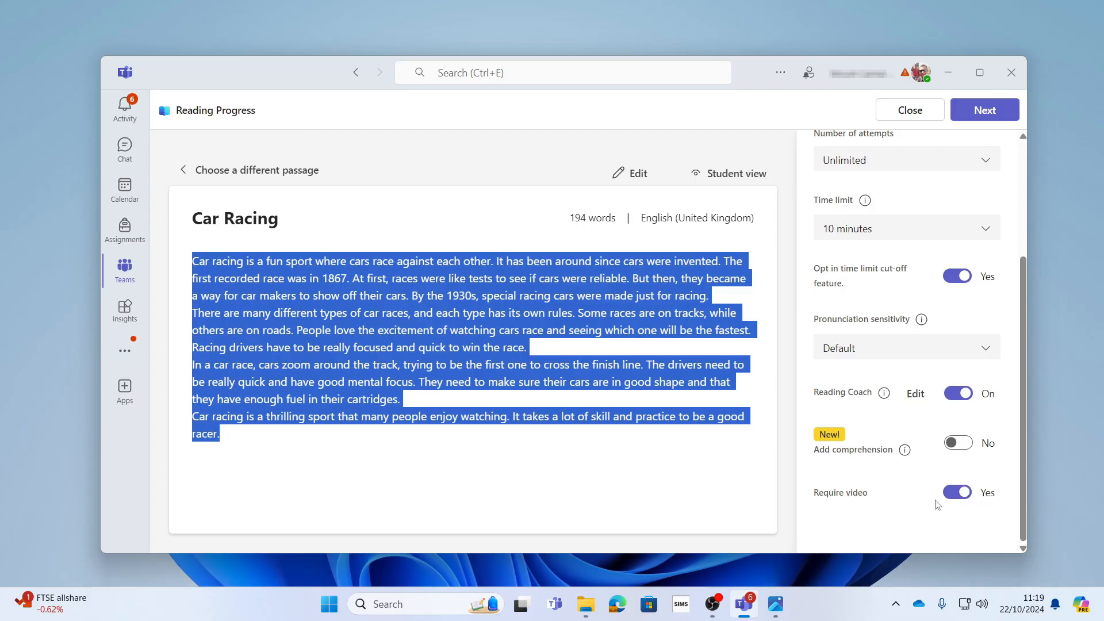
{"action": "left_click", "coordinate": [721, 387]}
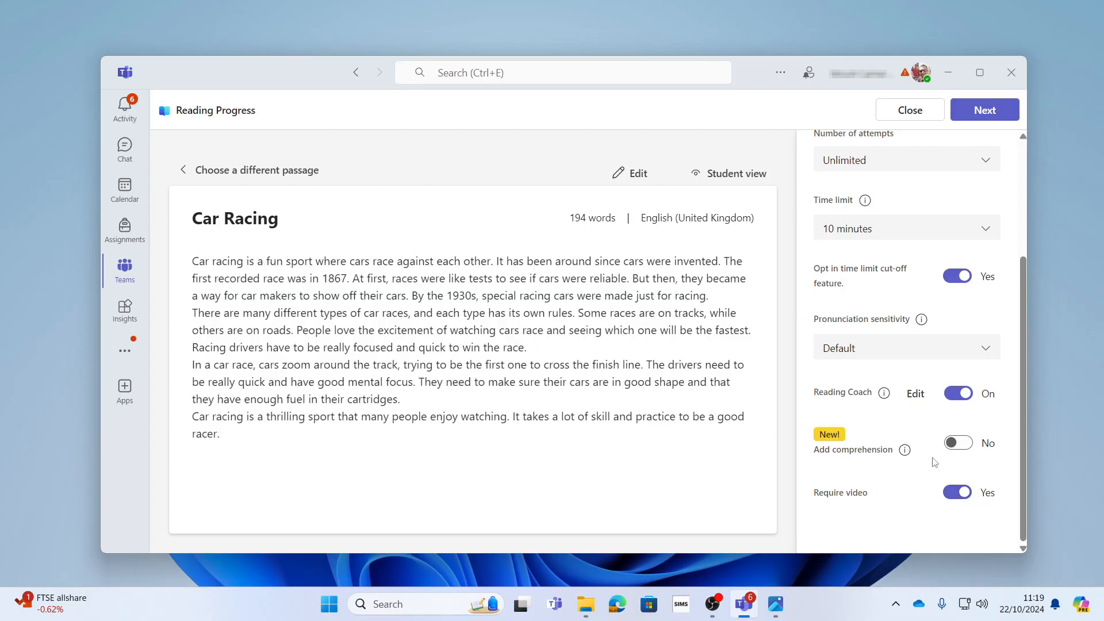
- Turn off the video requirement and continue to the new assignment with the Car Racing passage attached
{"action": "left_click", "coordinate": [957, 493]}
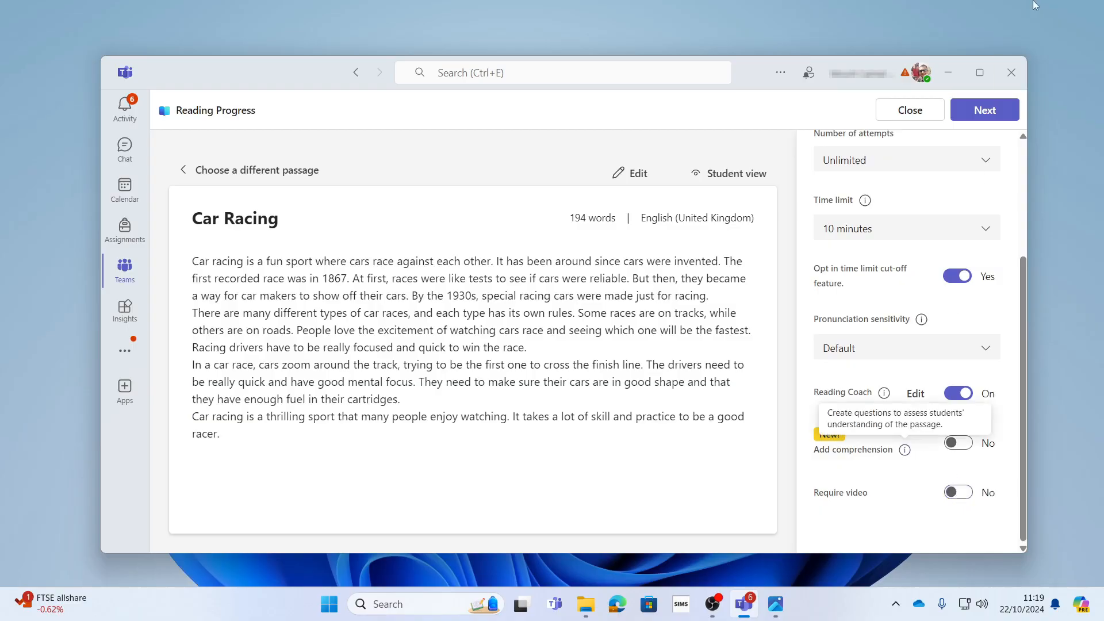
{"action": "left_click", "coordinate": [984, 111]}
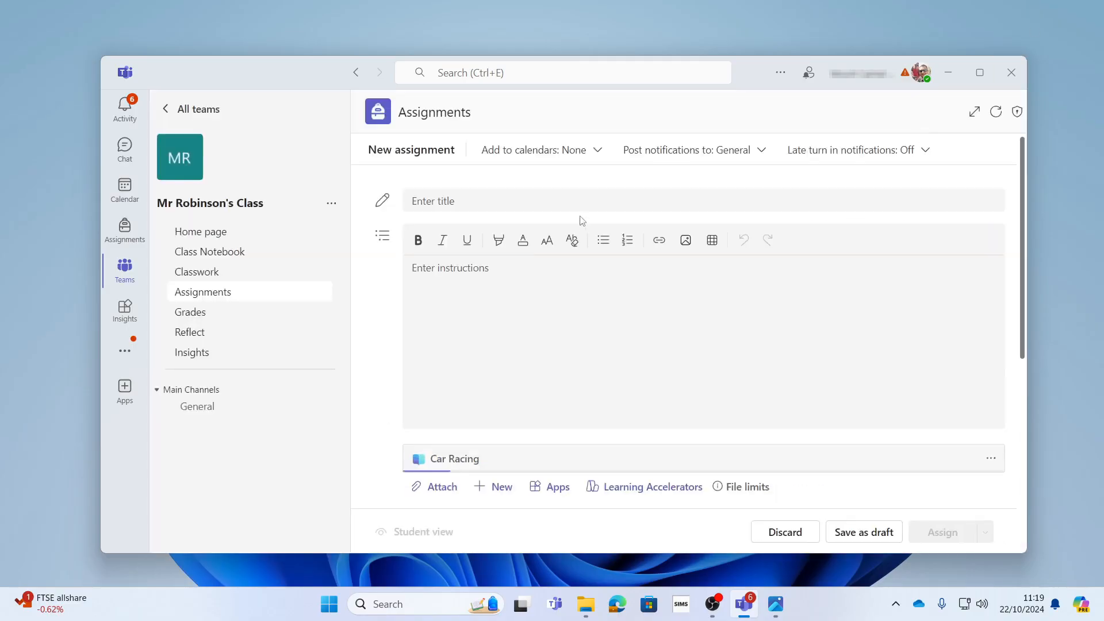
- Title the assignment "Complete this passage to test your reading ability."
{"action": "left_click", "coordinate": [465, 204]}
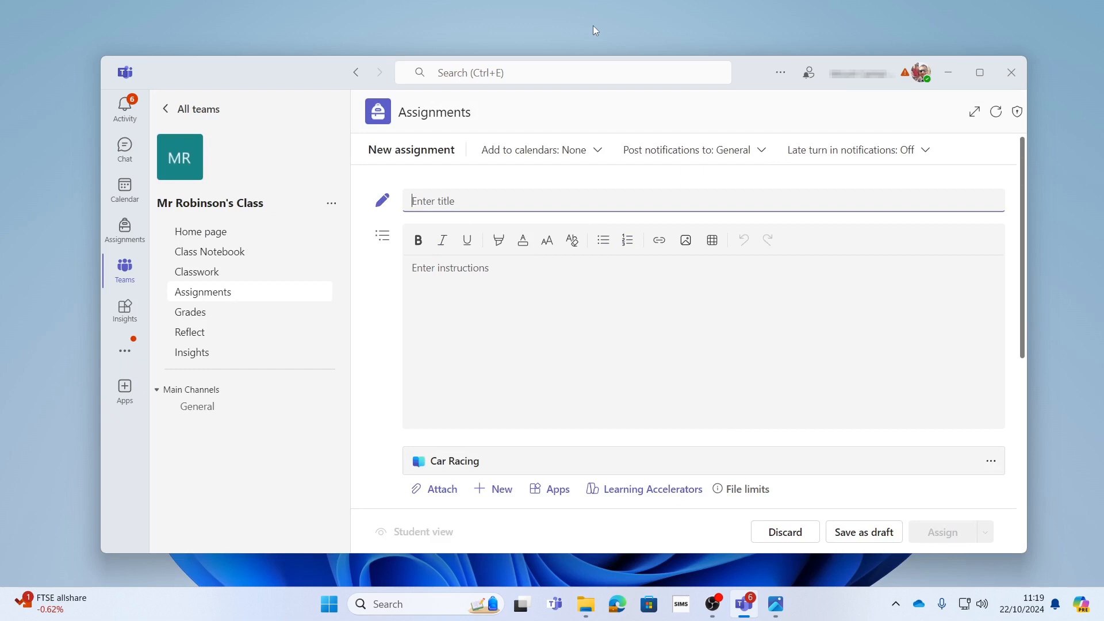
{"action": "type", "text": "Complete this pasage to test your reading "}
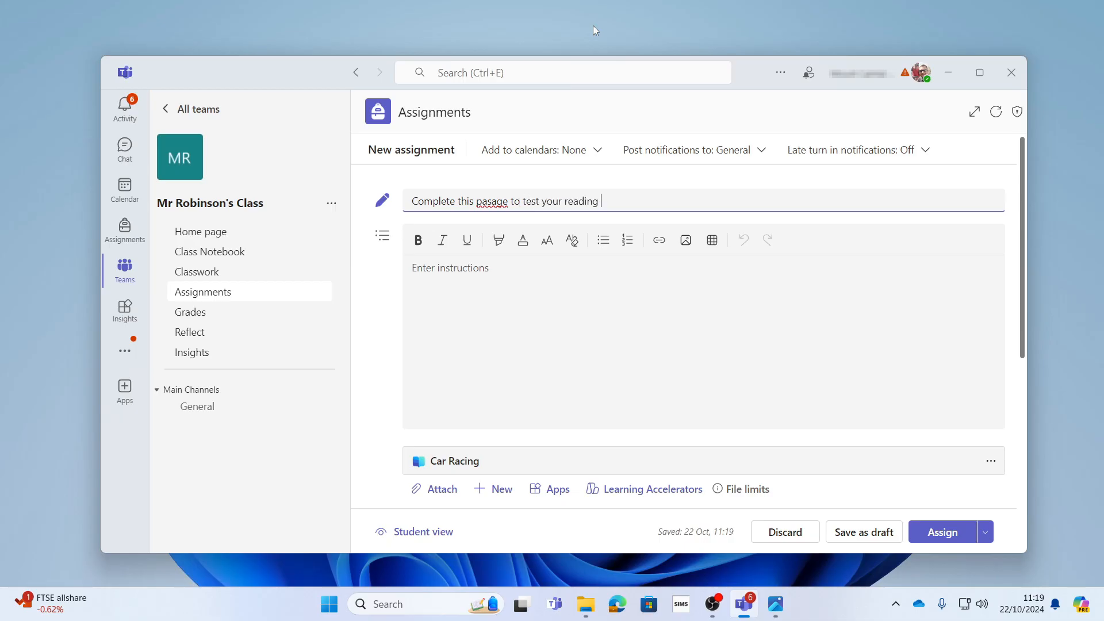
{"action": "type", "text": "ability."}
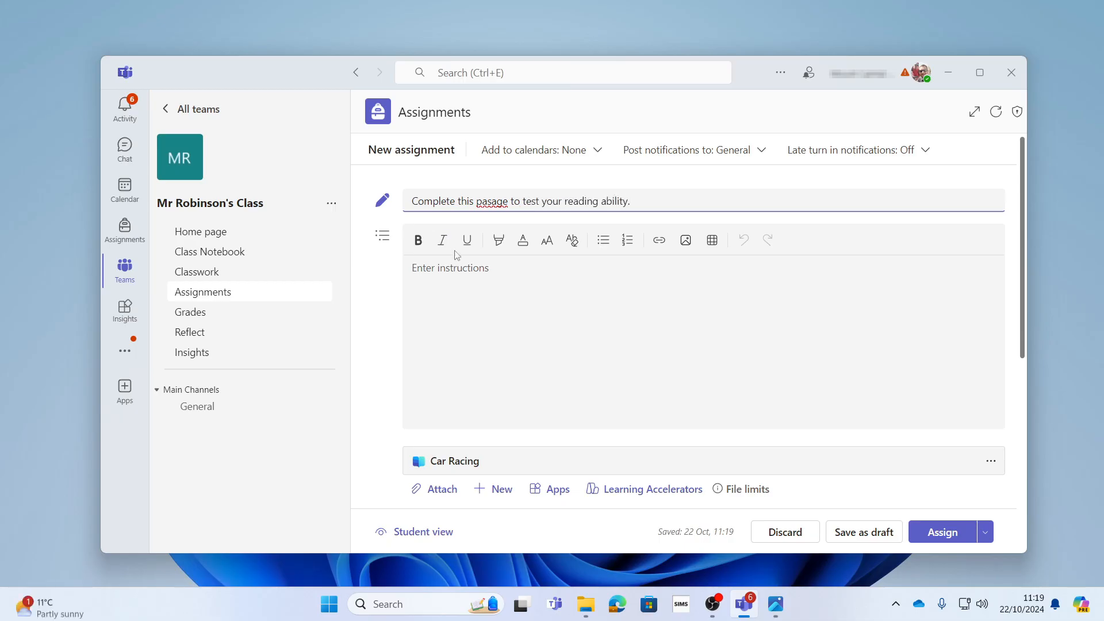
{"action": "left_click", "coordinate": [493, 201]}
{"action": "type", "text": "s"}
- Write assignment instructions asking students to please complete the assignment
{"action": "left_click", "coordinate": [612, 279]}
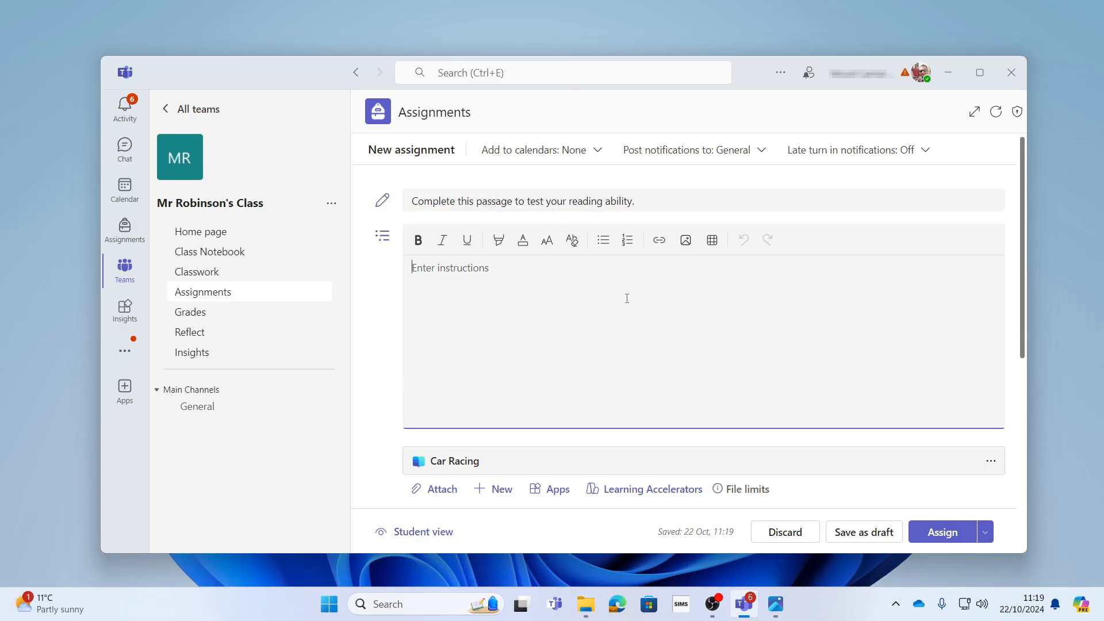
{"action": "type", "text": "Please coplete"}
{"action": "key", "text": "BackSpace"}
{"action": "key", "text": "BackSpace"}
{"action": "key", "text": "BackSpace"}
{"action": "key", "text": "BackSpace"}
{"action": "key", "text": "BackSpace"}
{"action": "type", "text": "mplete the"}
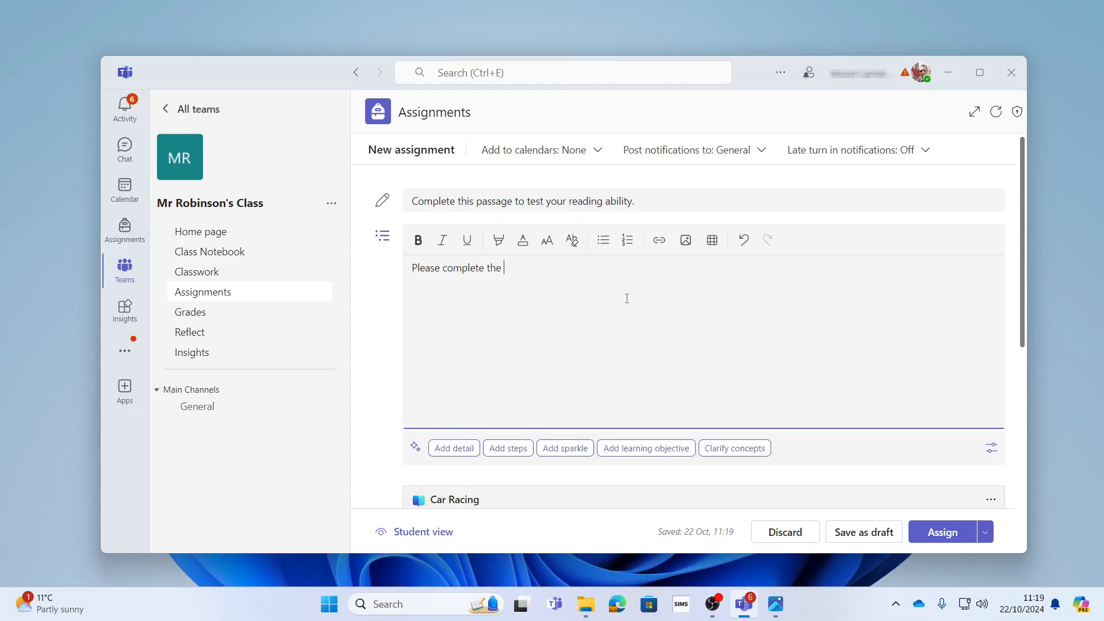
{"action": "type", "text": " assign,en"}
- Set the assignment's due date to Thu, 24 Oct 2024 and the due time to 09:00
{"action": "scroll", "coordinate": [627, 299], "scroll_direction": "down", "scroll_amount": 2}
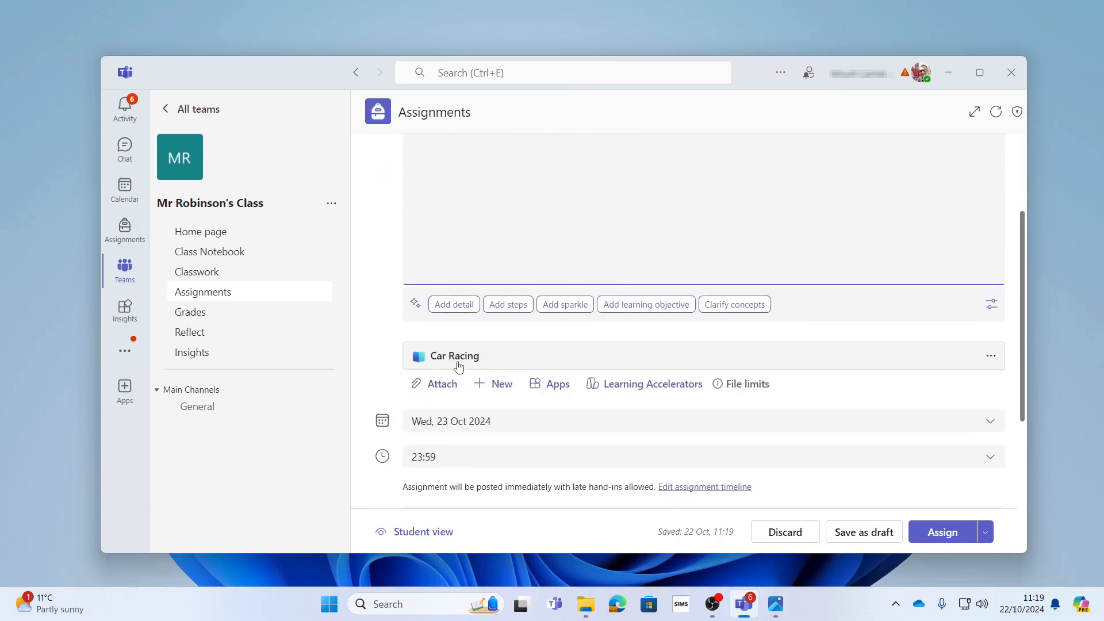
{"action": "scroll", "coordinate": [459, 366], "scroll_direction": "down", "scroll_amount": 1}
{"action": "scroll", "coordinate": [466, 324], "scroll_direction": "down", "scroll_amount": 1}
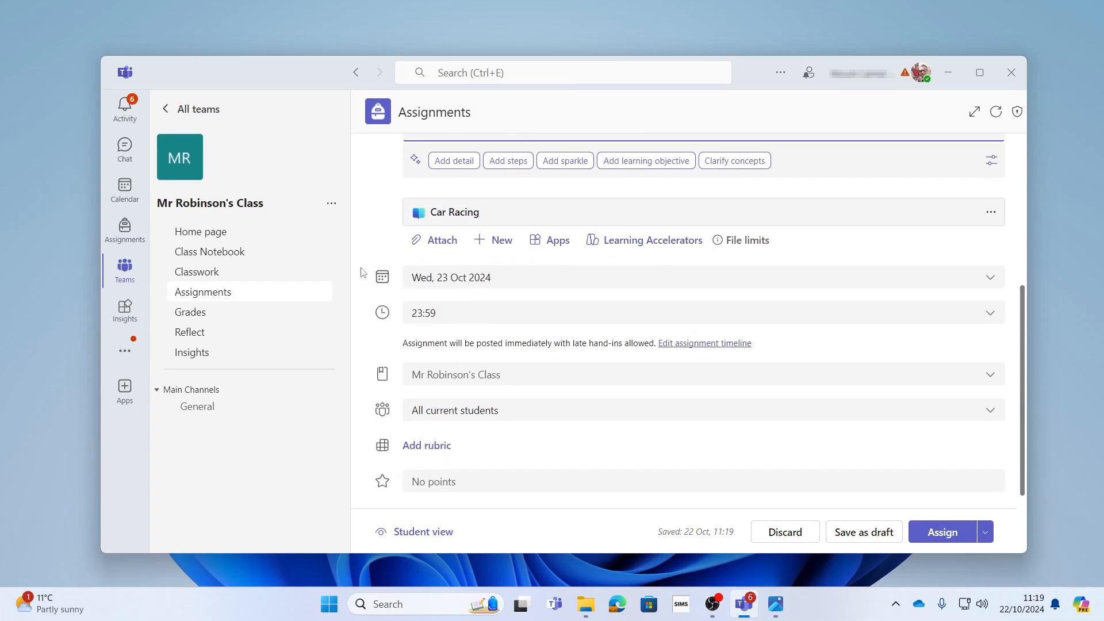
{"action": "left_click", "coordinate": [994, 277]}
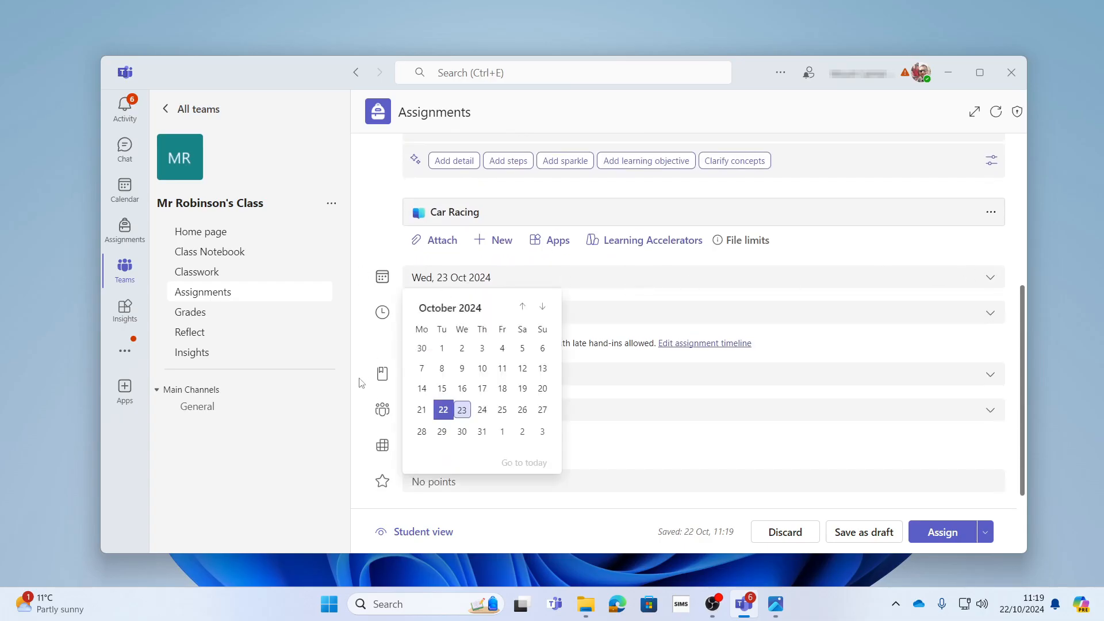
{"action": "left_click", "coordinate": [402, 277]}
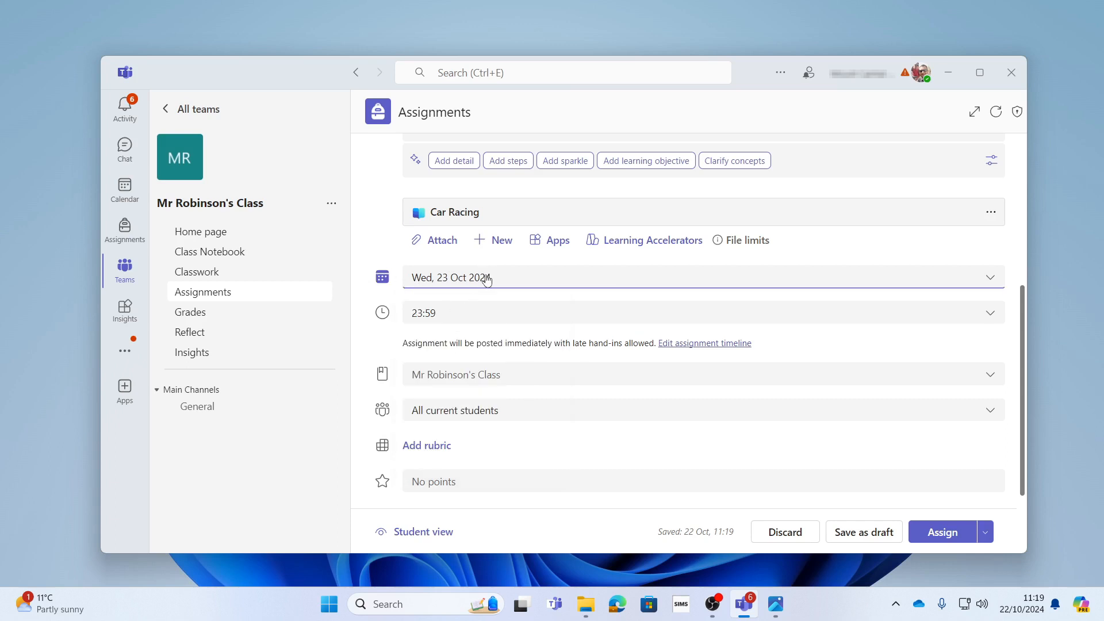
{"action": "left_click", "coordinate": [899, 292]}
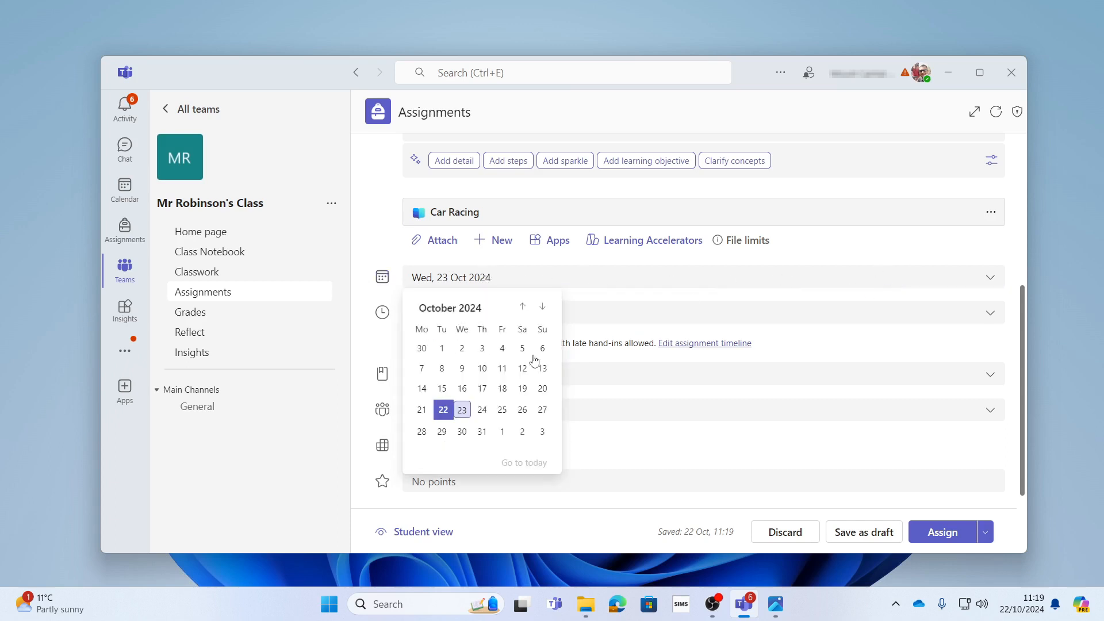
{"action": "left_click", "coordinate": [484, 411]}
{"action": "left_click", "coordinate": [495, 311]}
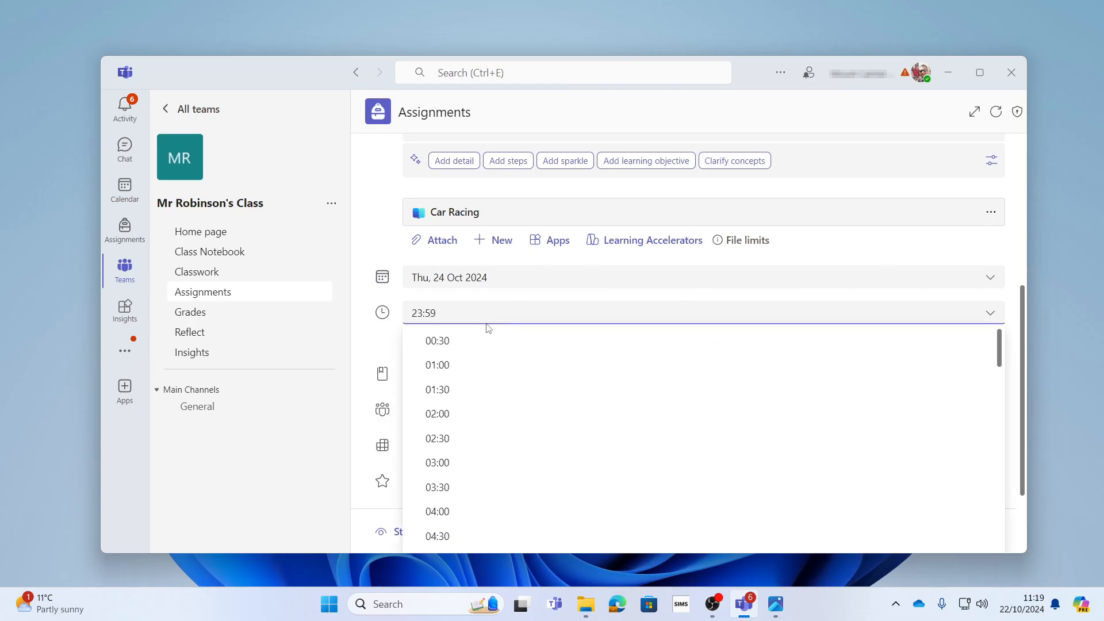
{"action": "scroll", "coordinate": [461, 456], "scroll_direction": "down", "scroll_amount": 5}
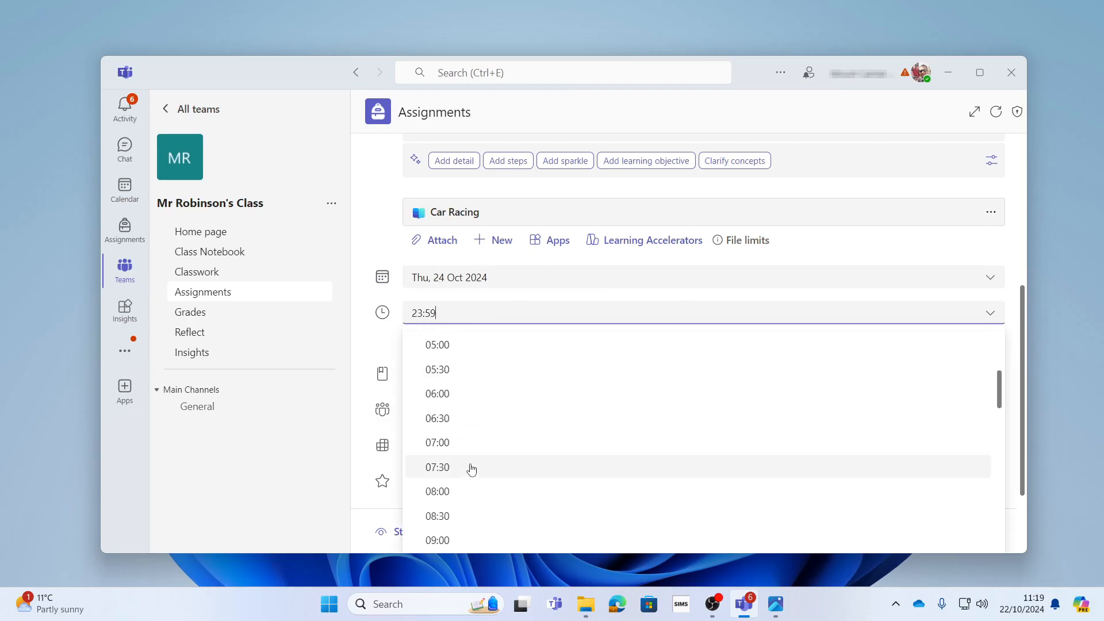
{"action": "scroll", "coordinate": [468, 486], "scroll_direction": "down", "scroll_amount": 1}
{"action": "left_click", "coordinate": [456, 401]}
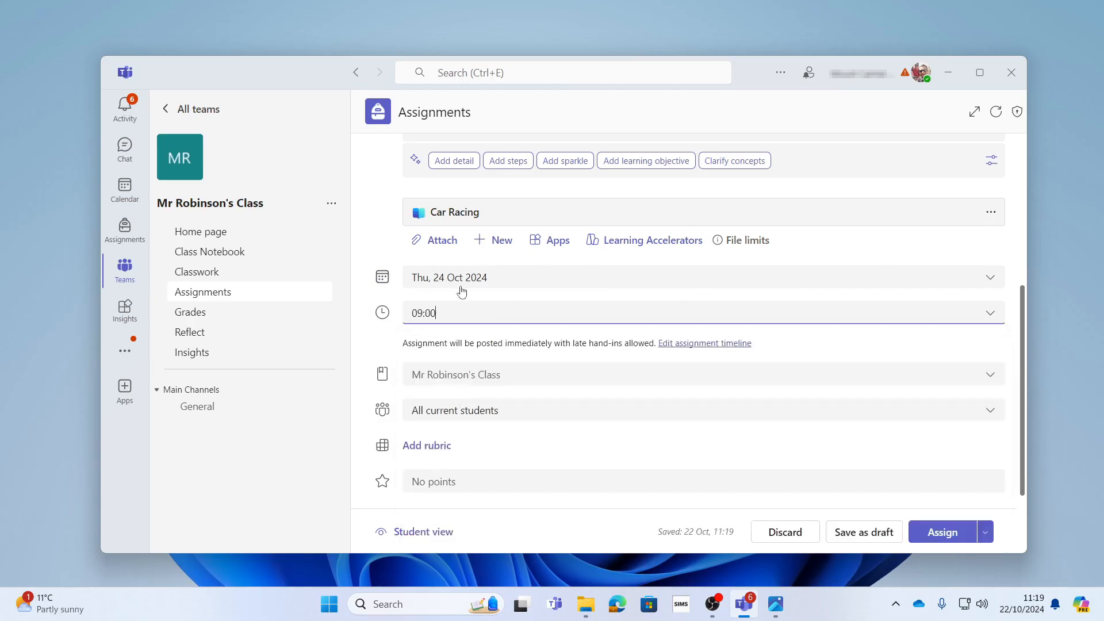
- Limit the assignment to individual students, choosing the second and third students listed, and assign it
{"action": "scroll", "coordinate": [535, 405], "scroll_direction": "down", "scroll_amount": 2}
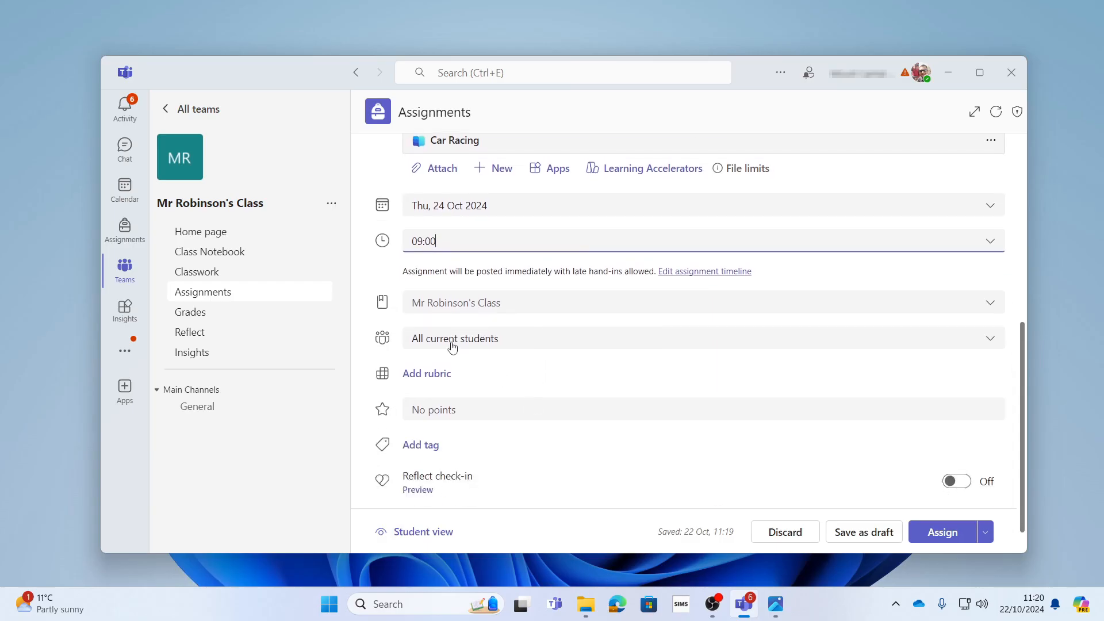
{"action": "left_click", "coordinate": [465, 341]}
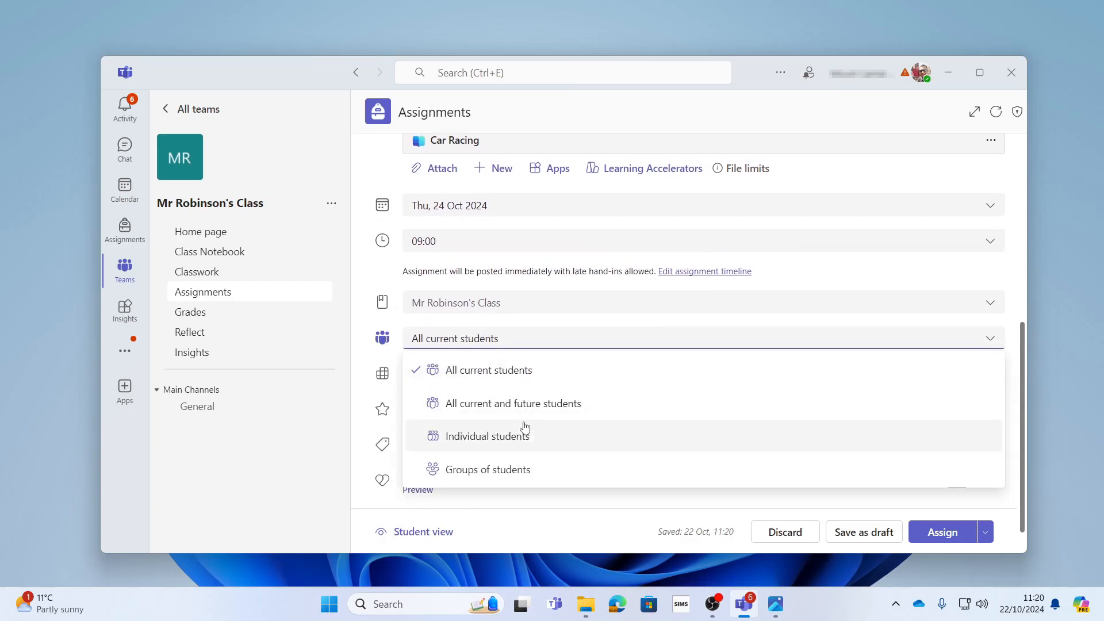
{"action": "left_click", "coordinate": [524, 441]}
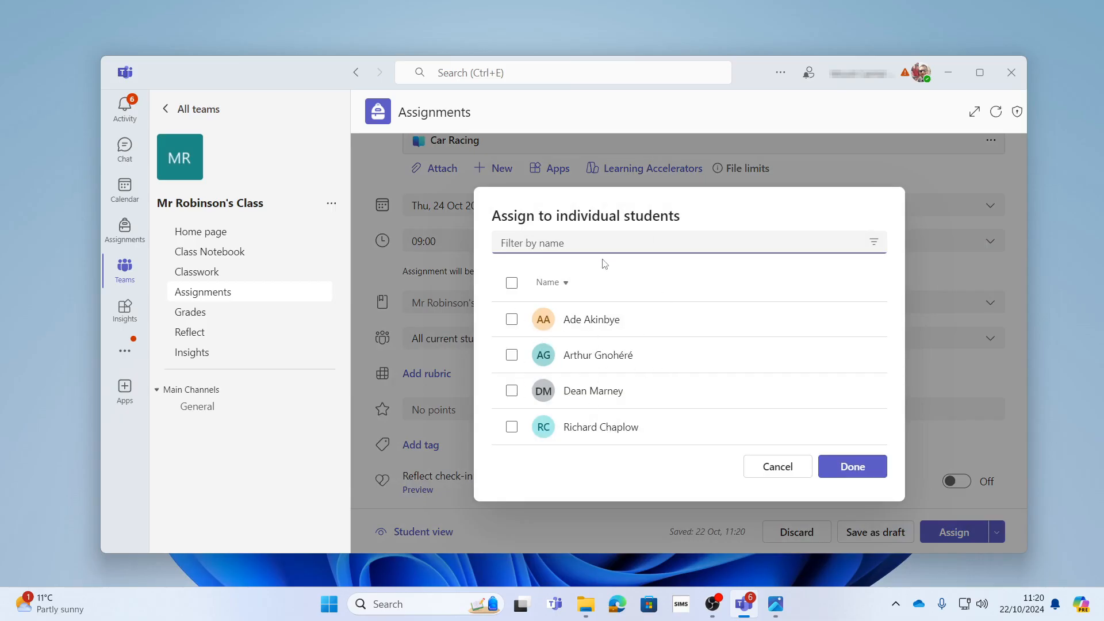
{"action": "left_click", "coordinate": [506, 358]}
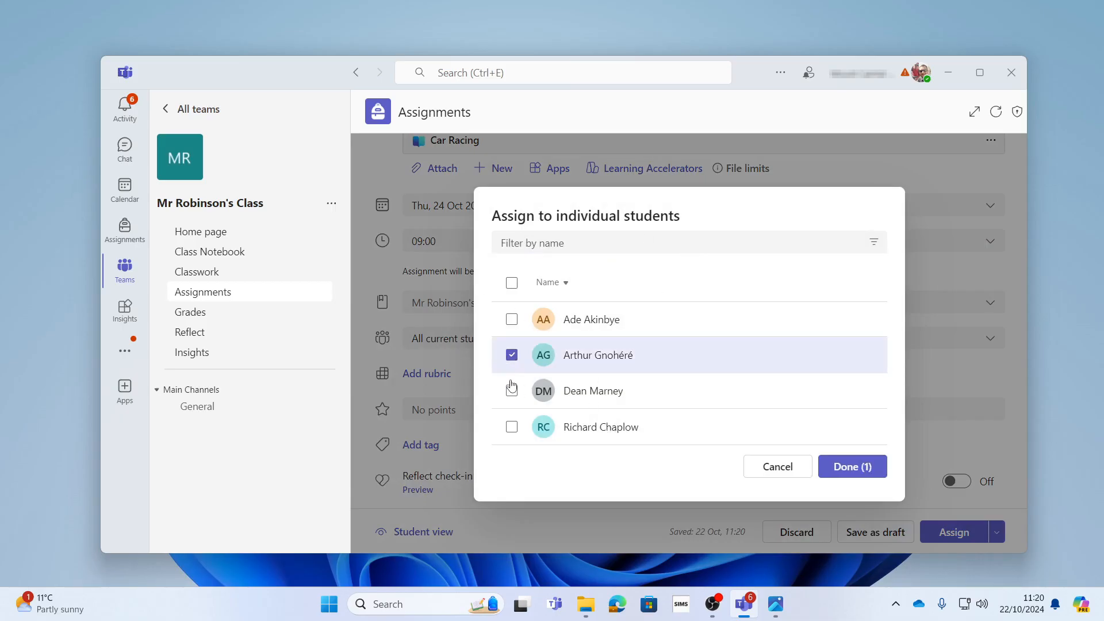
{"action": "left_click", "coordinate": [511, 390]}
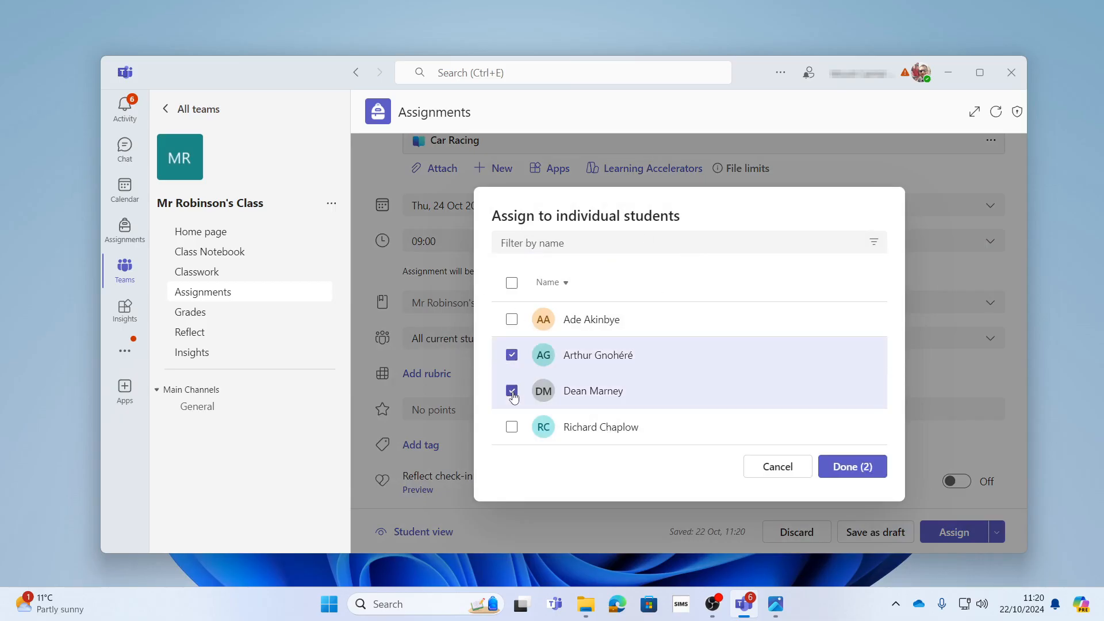
{"action": "left_click", "coordinate": [864, 467]}
{"action": "scroll", "coordinate": [515, 394], "scroll_direction": "down", "scroll_amount": 2}
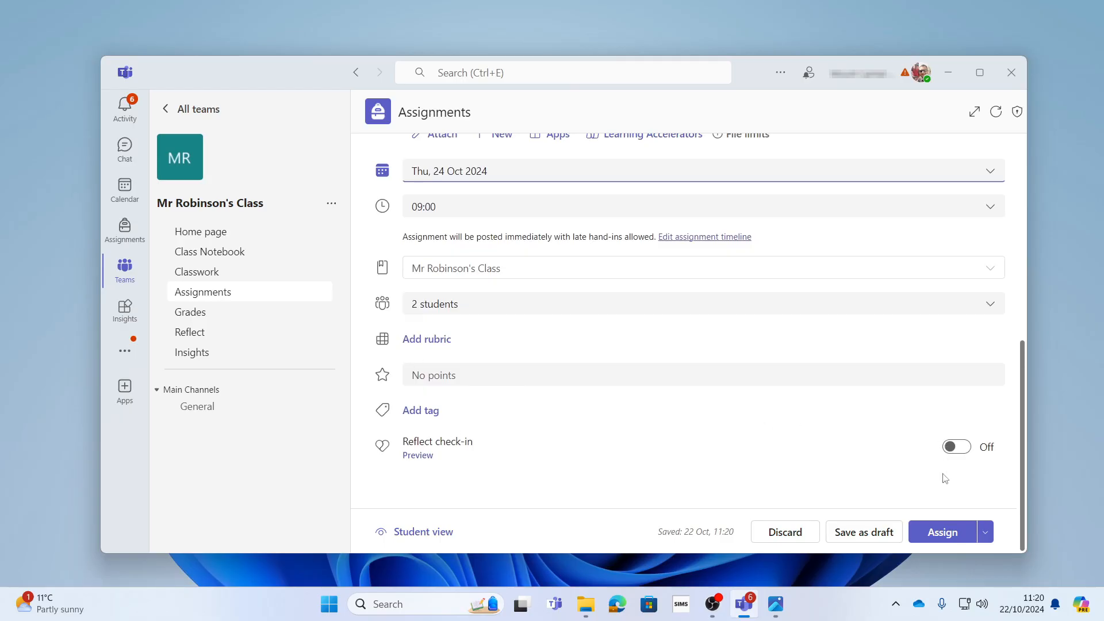
{"action": "left_click", "coordinate": [957, 527]}
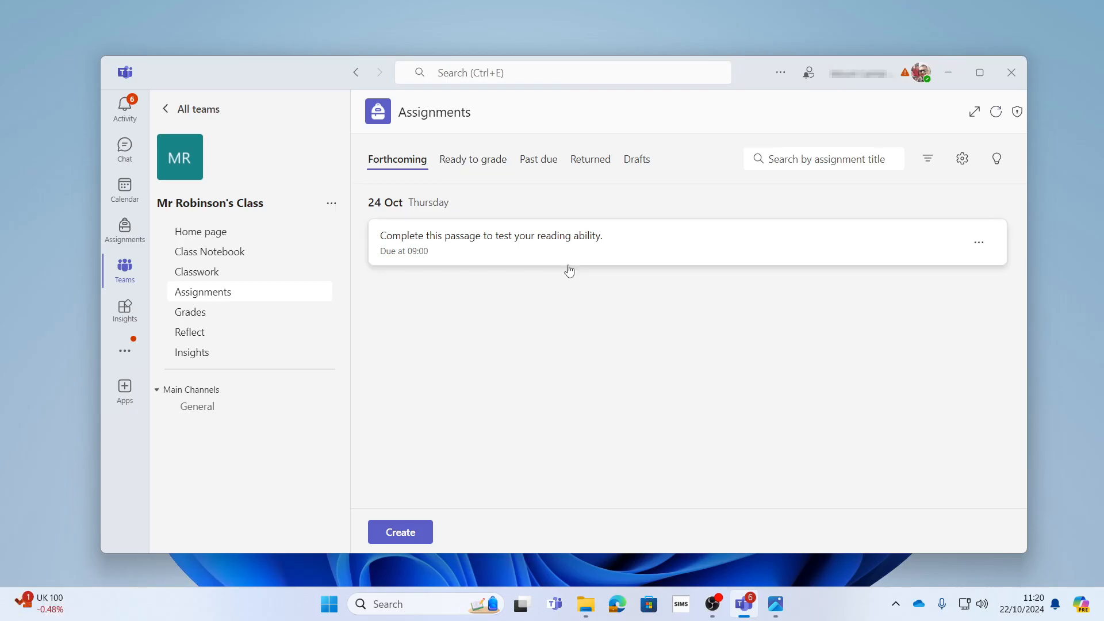
- Switch to the student's Teams account in the browser and open the Car Racing passage from the class's forthcoming reading assignment
{"action": "left_click", "coordinate": [527, 229]}
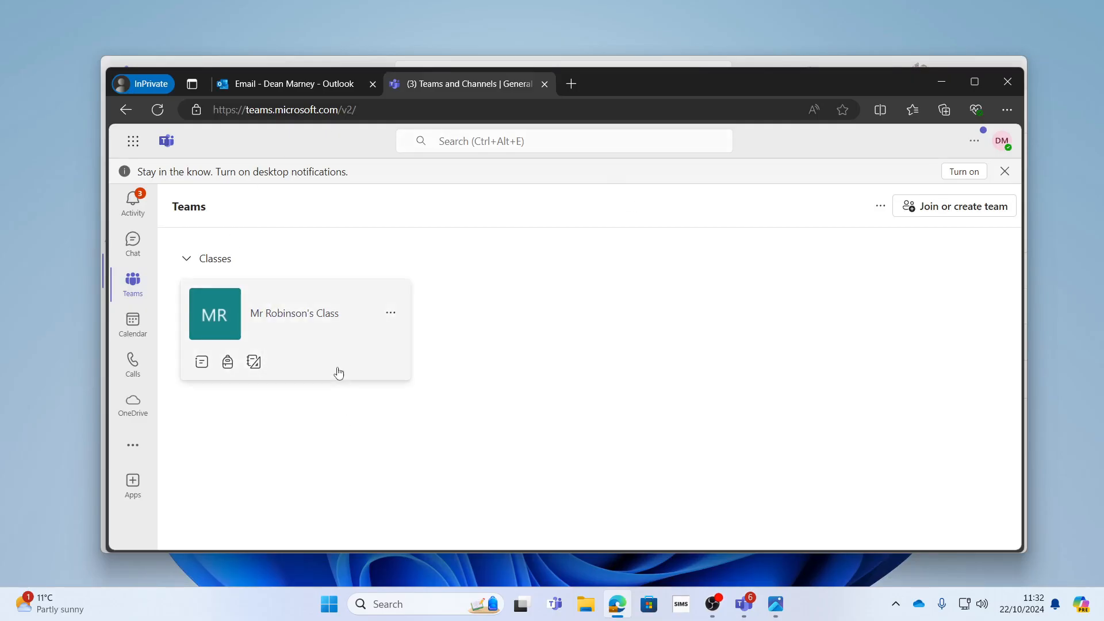
{"action": "left_click", "coordinate": [330, 322]}
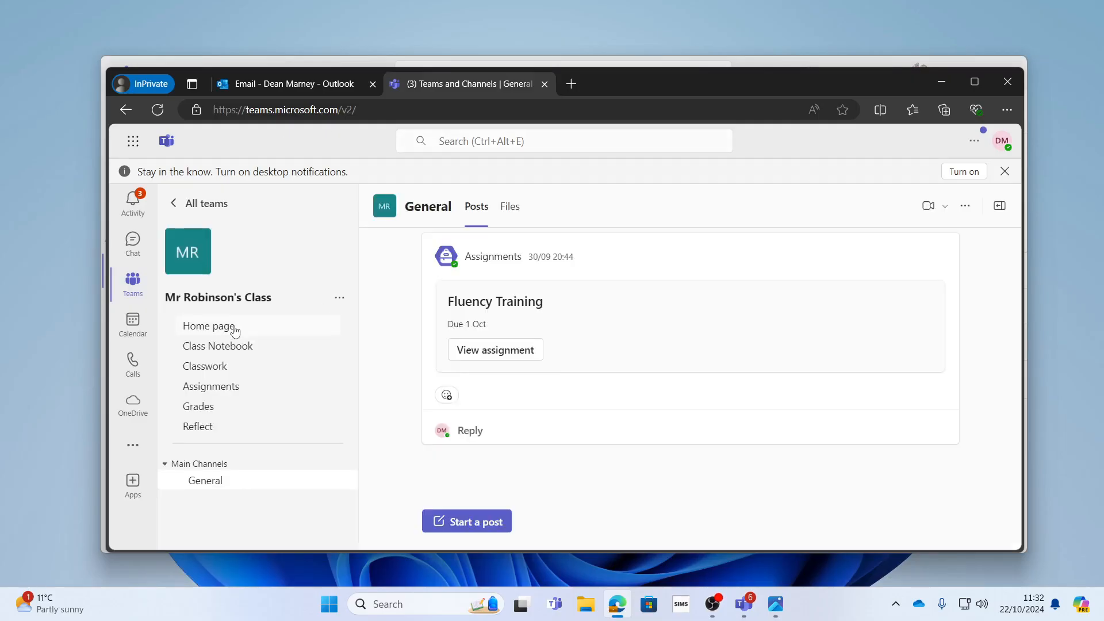
{"action": "left_click", "coordinate": [228, 395]}
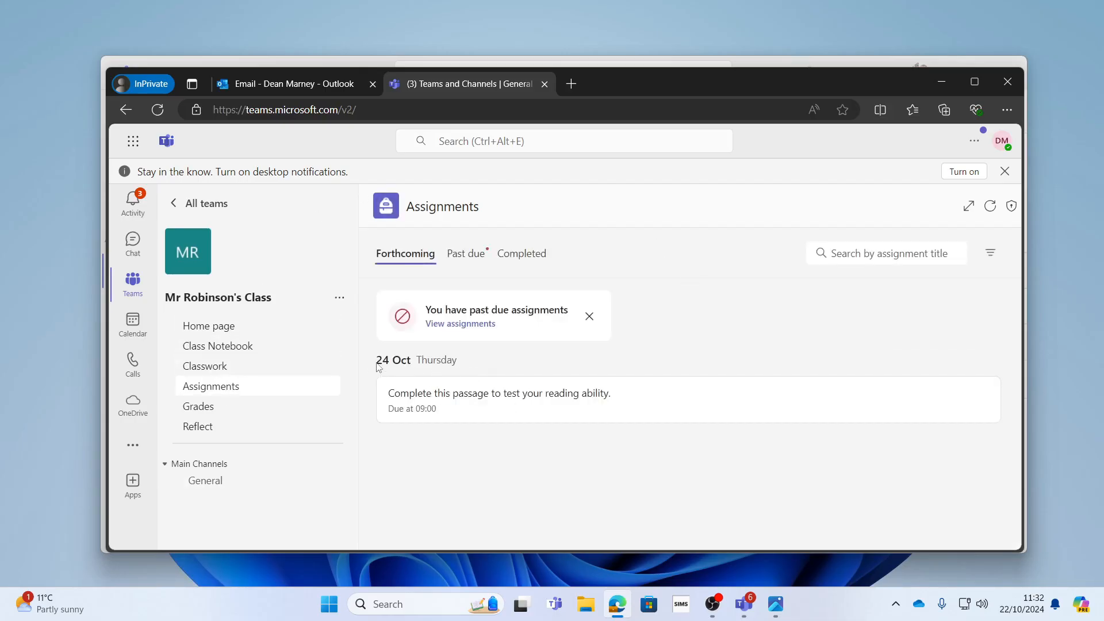
{"action": "left_click", "coordinate": [552, 405]}
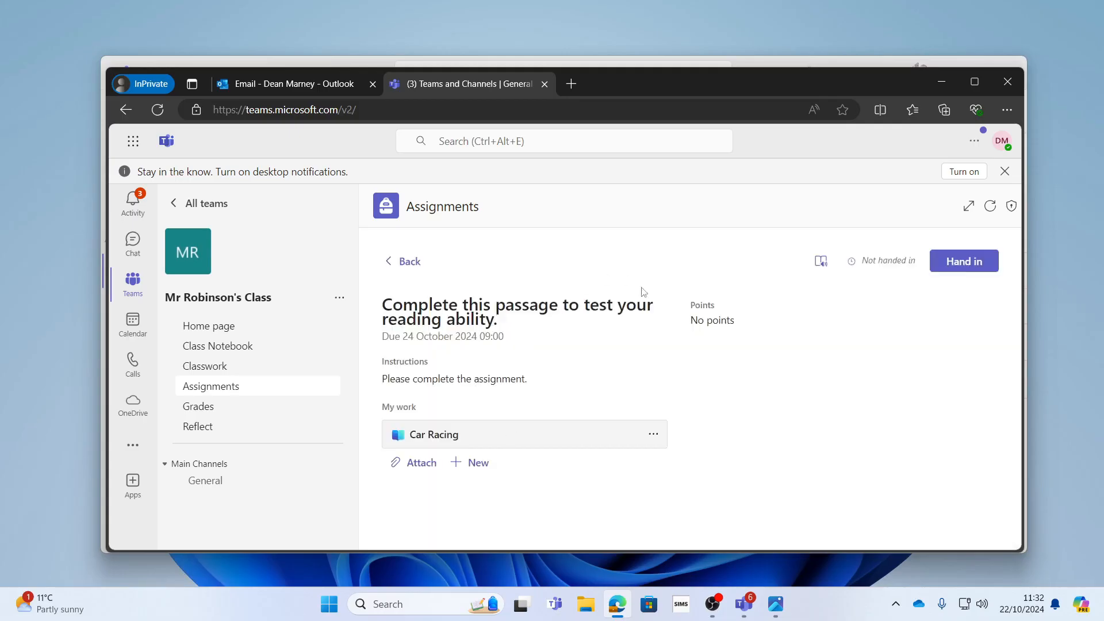
{"action": "left_click", "coordinate": [475, 441]}
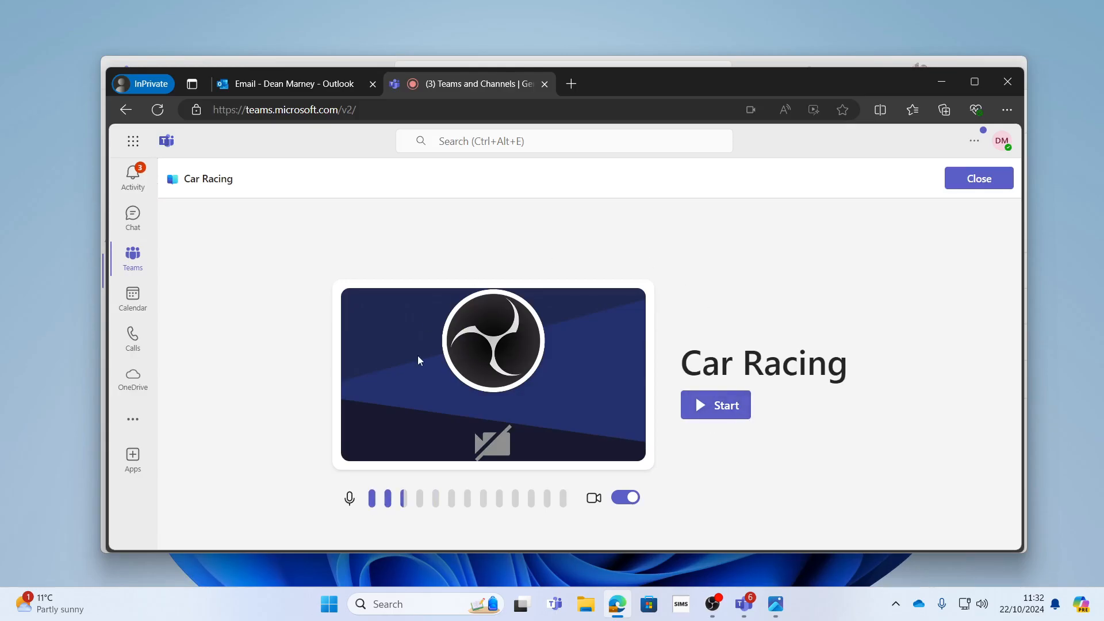
- Record a reading of the Car Racing passage and mark it as done at the end of the text
{"action": "left_click", "coordinate": [708, 409]}
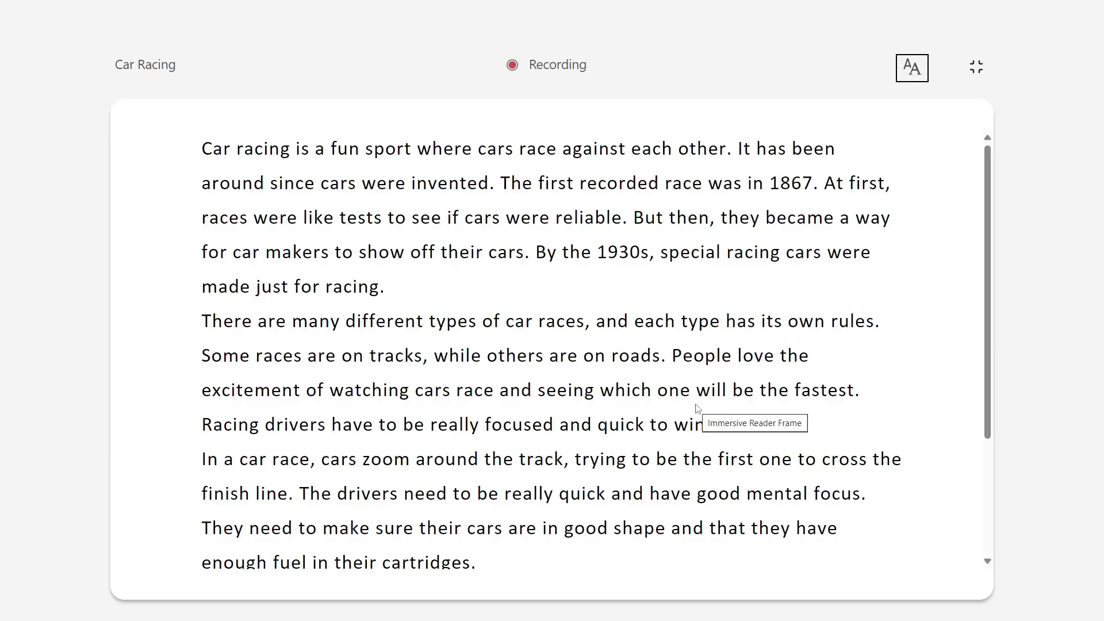
{"action": "scroll", "coordinate": [637, 205], "scroll_direction": "down", "scroll_amount": 2}
{"action": "scroll", "coordinate": [637, 205], "scroll_direction": "up", "scroll_amount": 2}
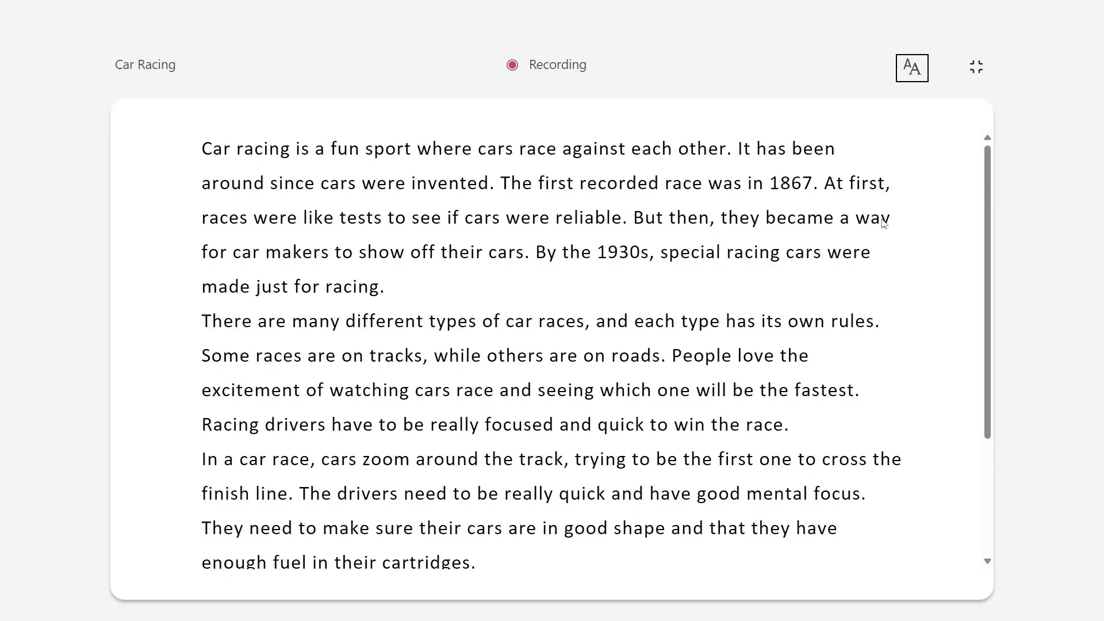
{"action": "scroll", "coordinate": [855, 249], "scroll_direction": "down", "scroll_amount": 5}
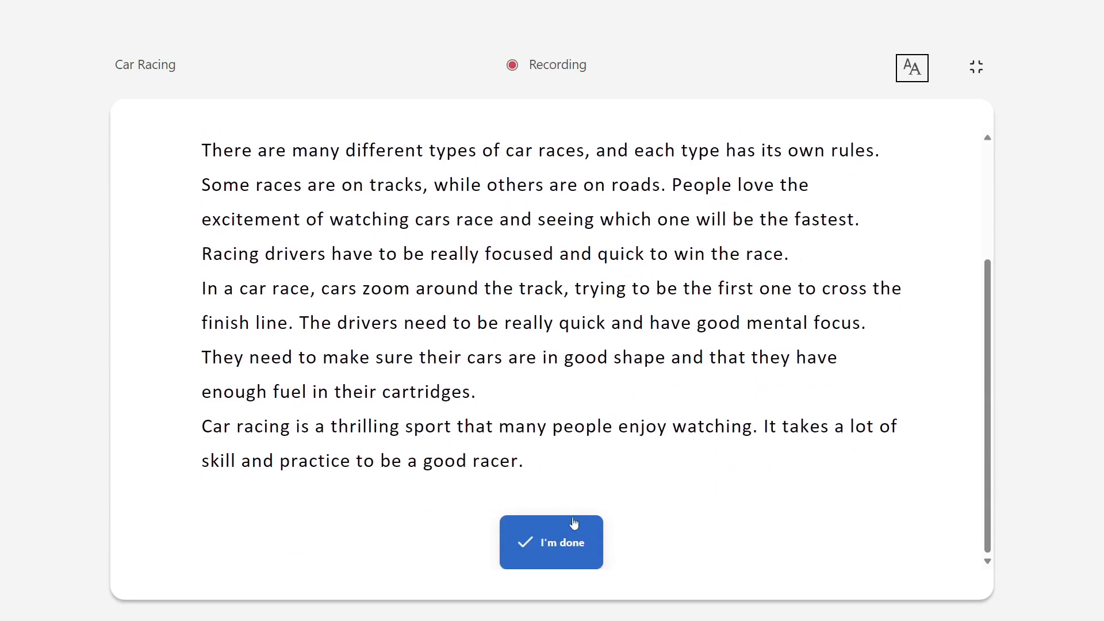
{"action": "left_click", "coordinate": [564, 548]}
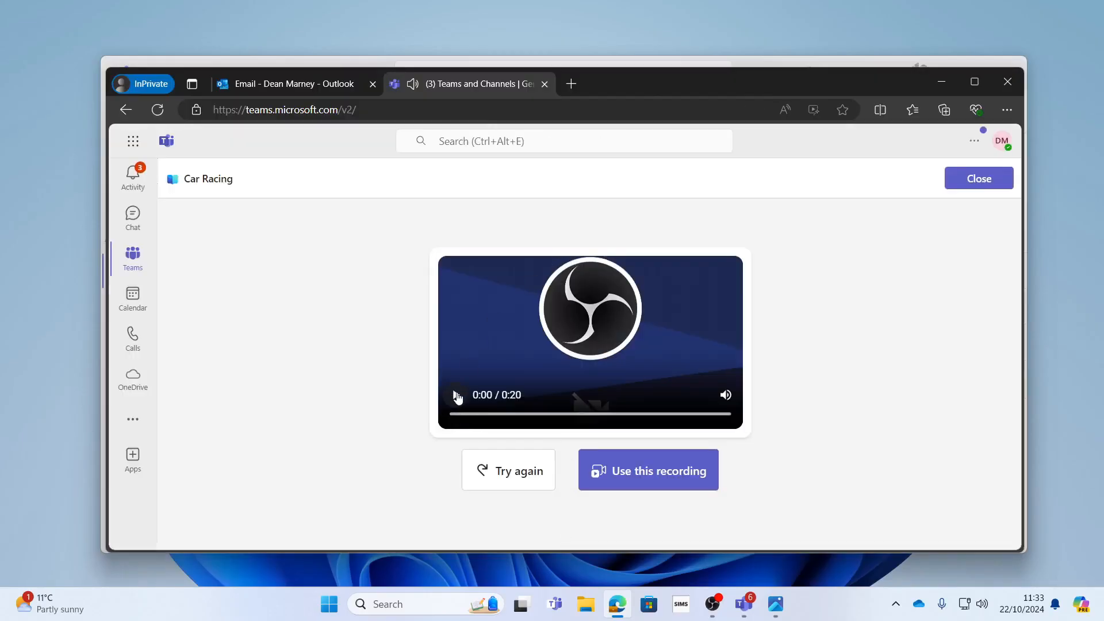
- Play back the first few seconds of the reading and choose to use this recording
{"action": "left_click", "coordinate": [456, 395]}
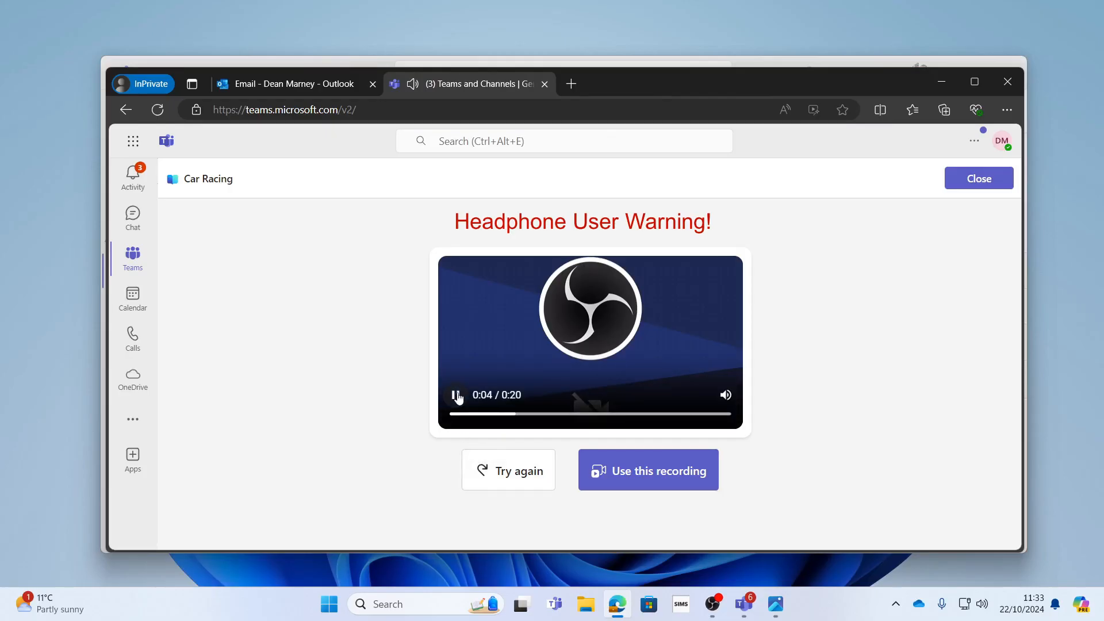
{"action": "left_click", "coordinate": [463, 397]}
{"action": "left_click", "coordinate": [627, 477]}
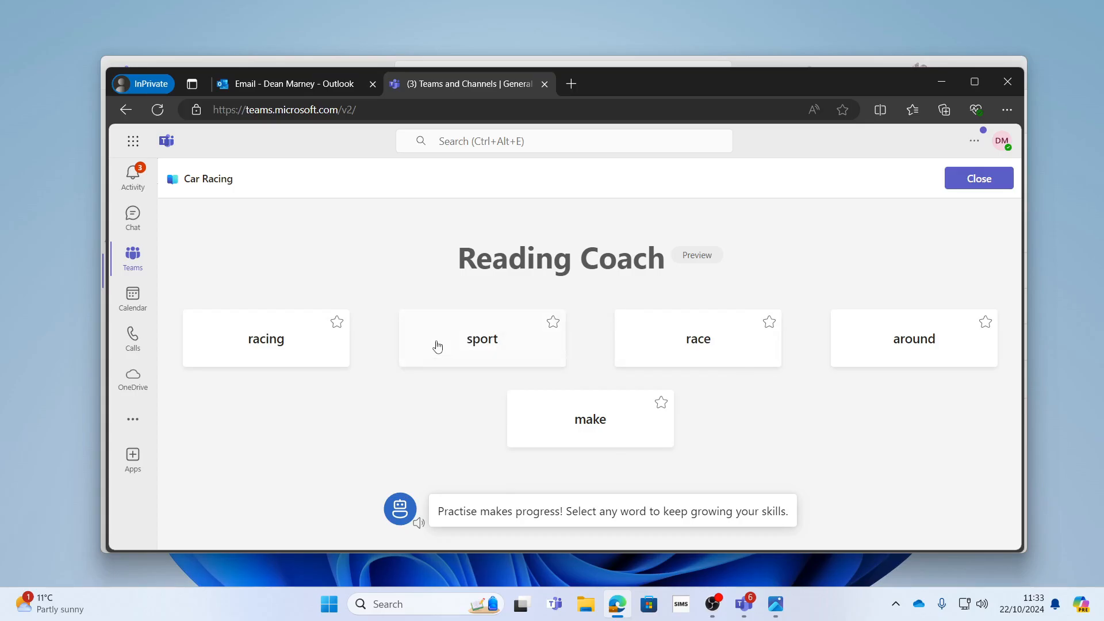
- Practise the word "sport" aloud in Reading Coach and move on to the following word
{"action": "left_click", "coordinate": [419, 357]}
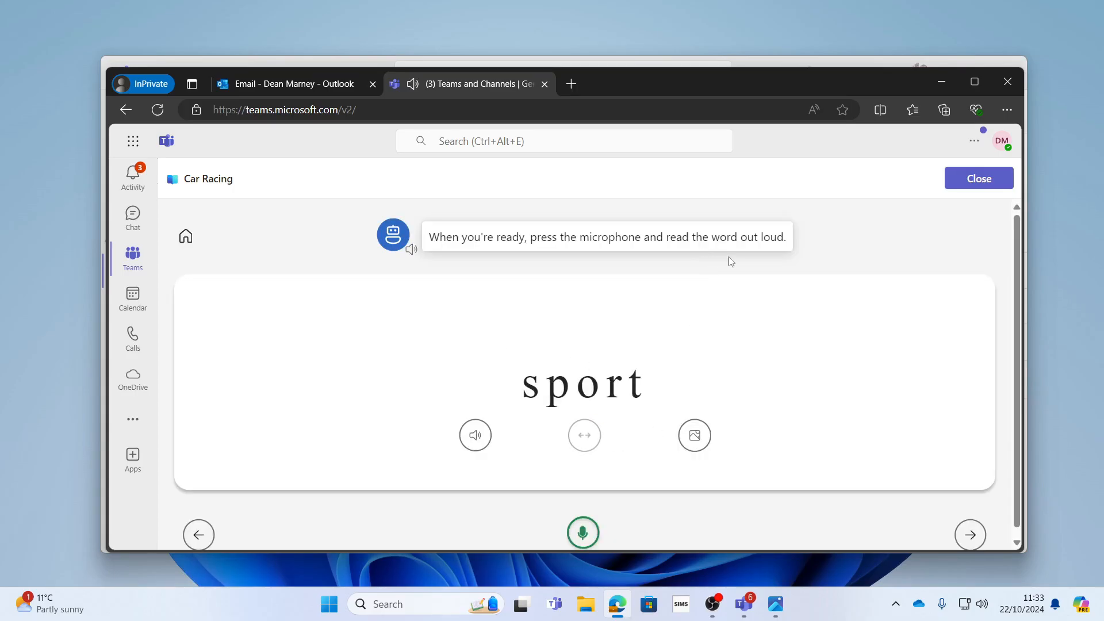
{"action": "left_click", "coordinate": [585, 534]}
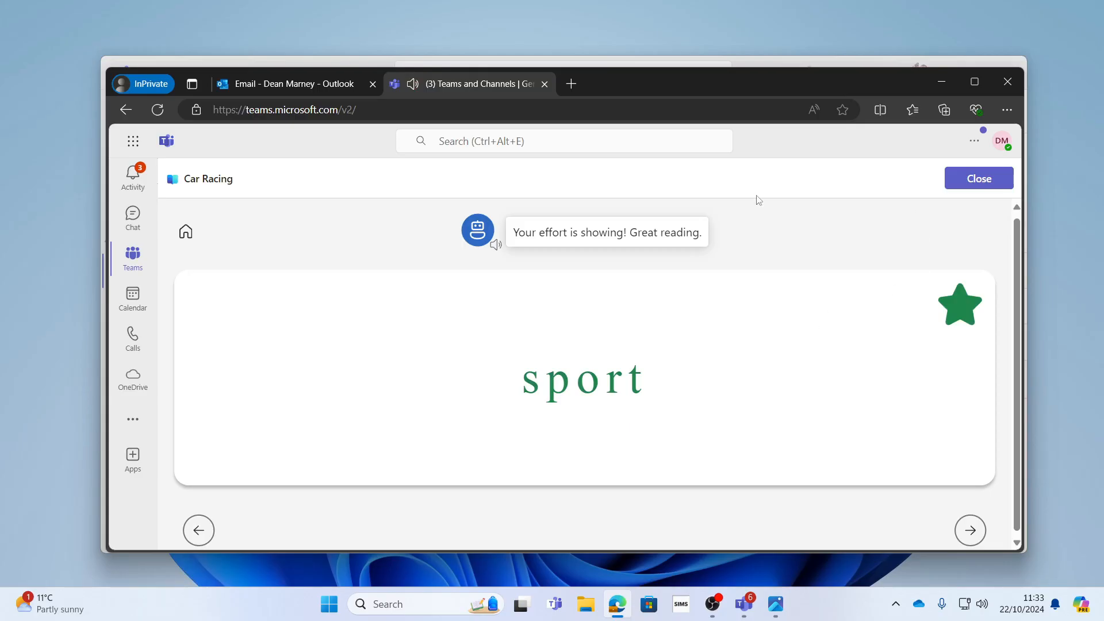
{"action": "left_click", "coordinate": [972, 530]}
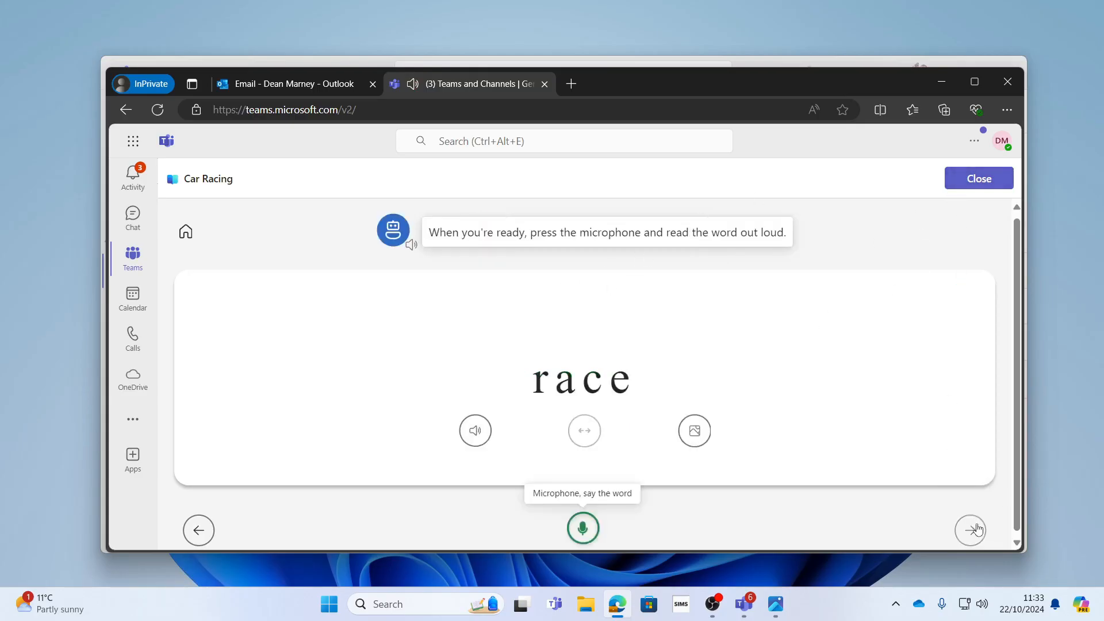
- Skip the word "race" in Reading Coach, practise "around" aloud and advance to the following word
{"action": "left_click", "coordinate": [969, 530]}
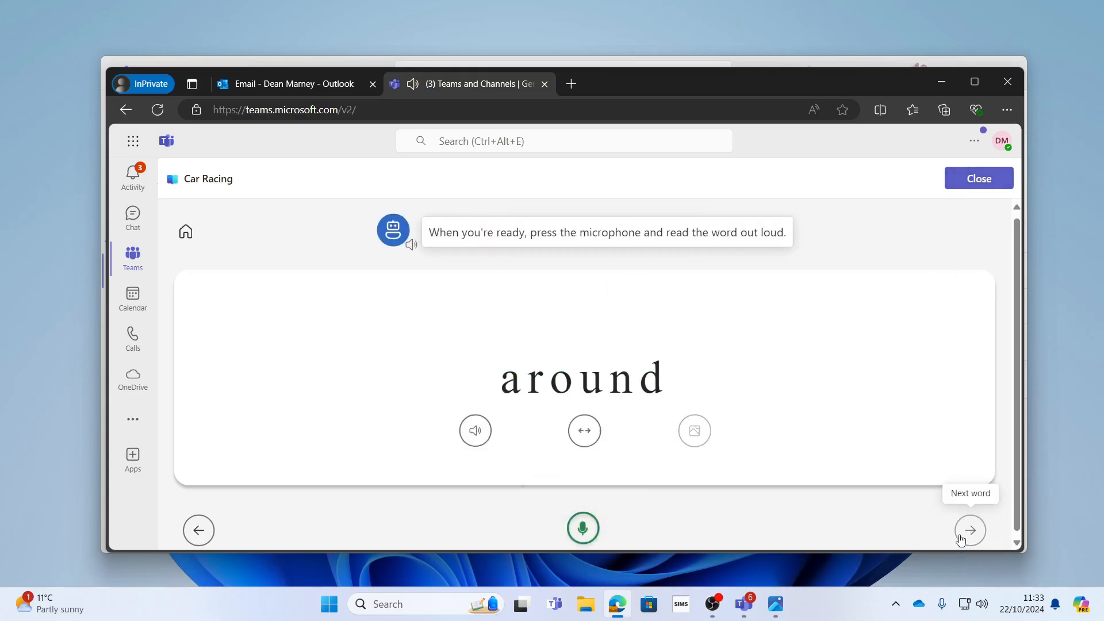
{"action": "left_click", "coordinate": [598, 535]}
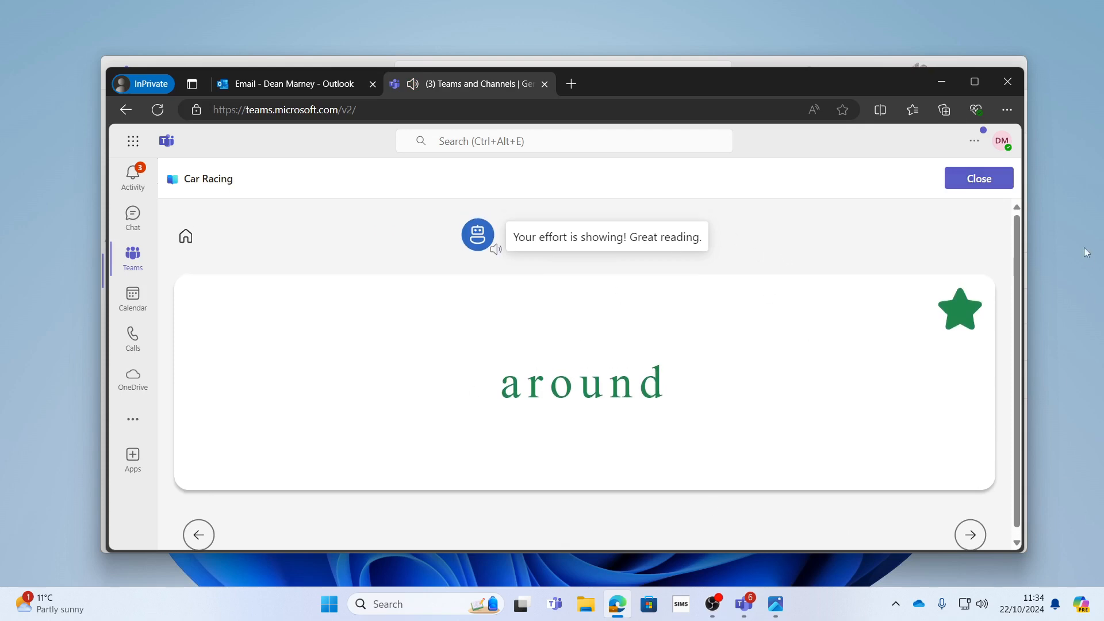
{"action": "left_click", "coordinate": [970, 535]}
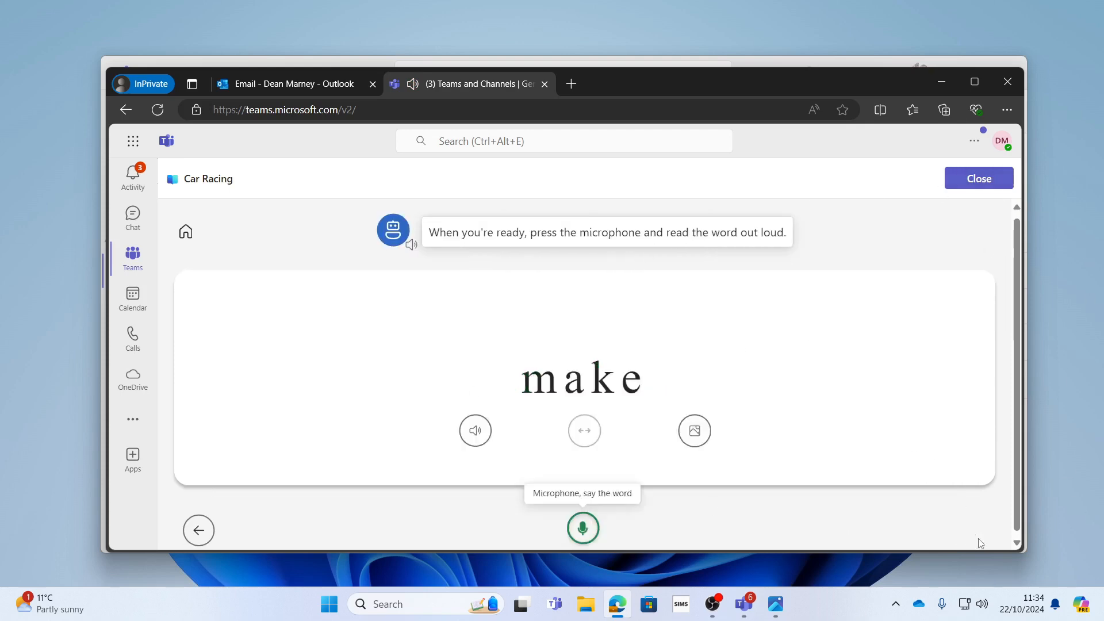
- Finish the Reading Coach practice from its word overview and hand in the reading assignment
{"action": "left_click", "coordinate": [195, 232]}
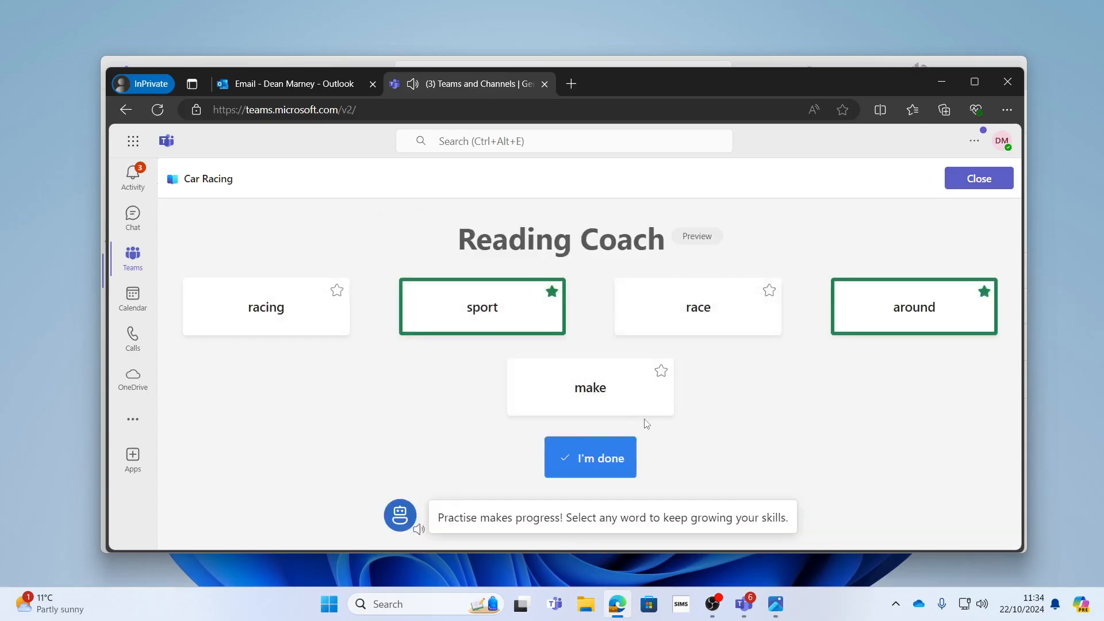
{"action": "left_click", "coordinate": [605, 455]}
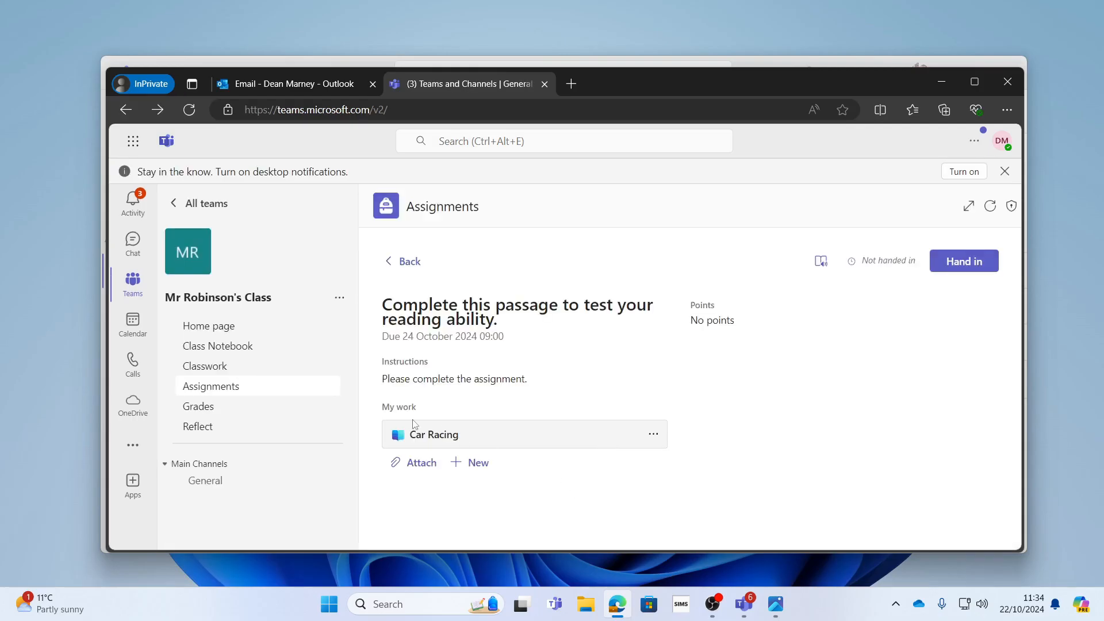
{"action": "left_click", "coordinate": [971, 264]}
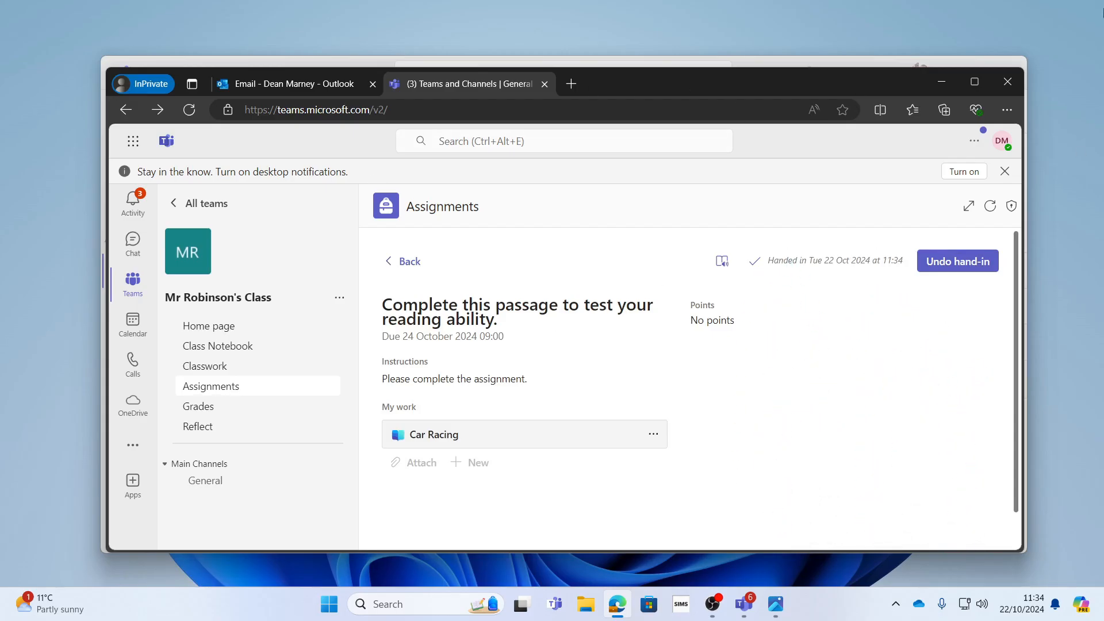
- Return to the teacher's Teams window and open the student's handed-in work for the forthcoming reading assignment
{"action": "left_click", "coordinate": [1000, 83]}
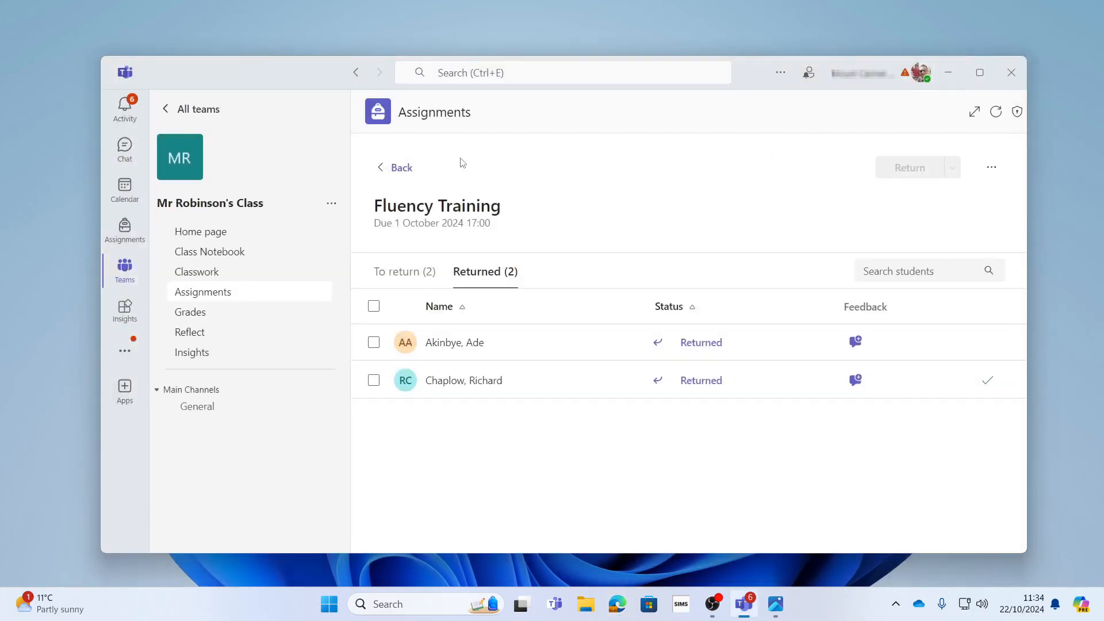
{"action": "left_click", "coordinate": [401, 170]}
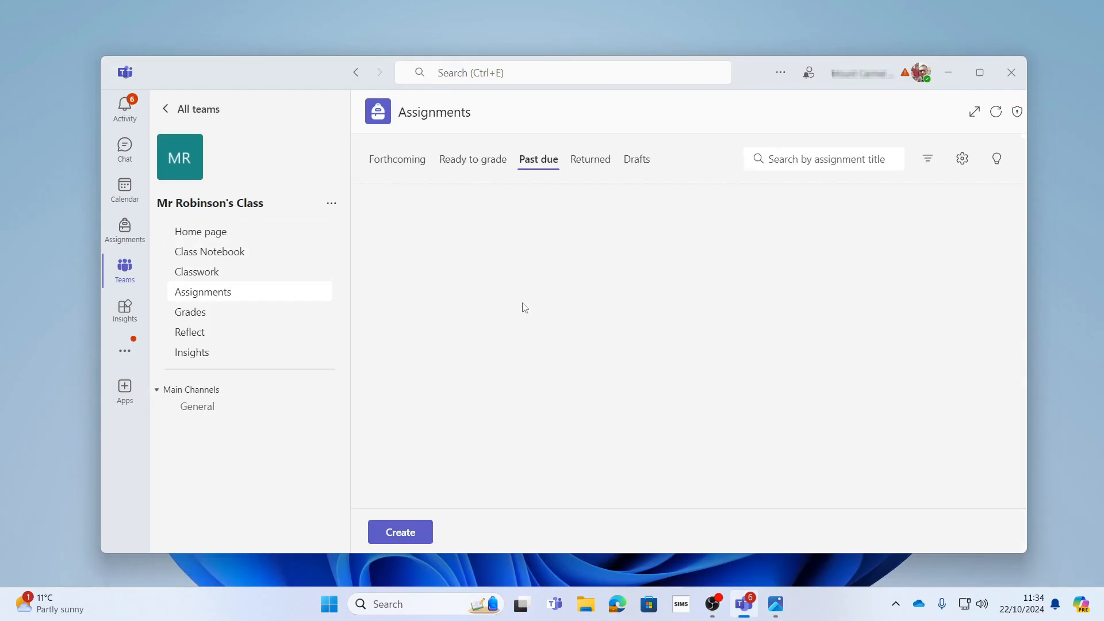
{"action": "left_click", "coordinate": [396, 160]}
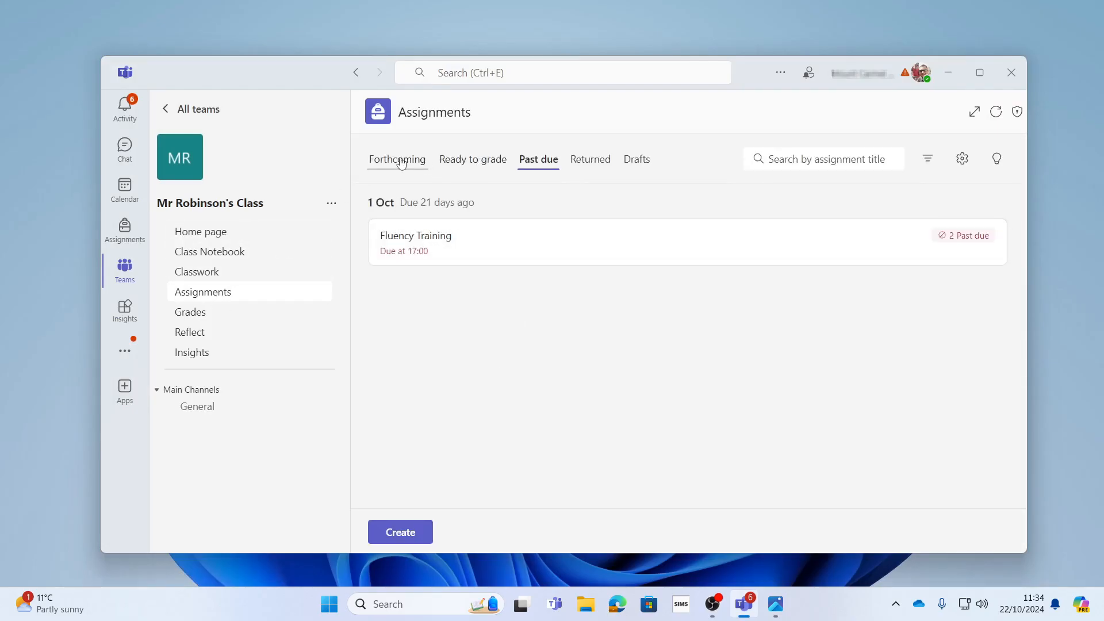
{"action": "left_click", "coordinate": [495, 239]}
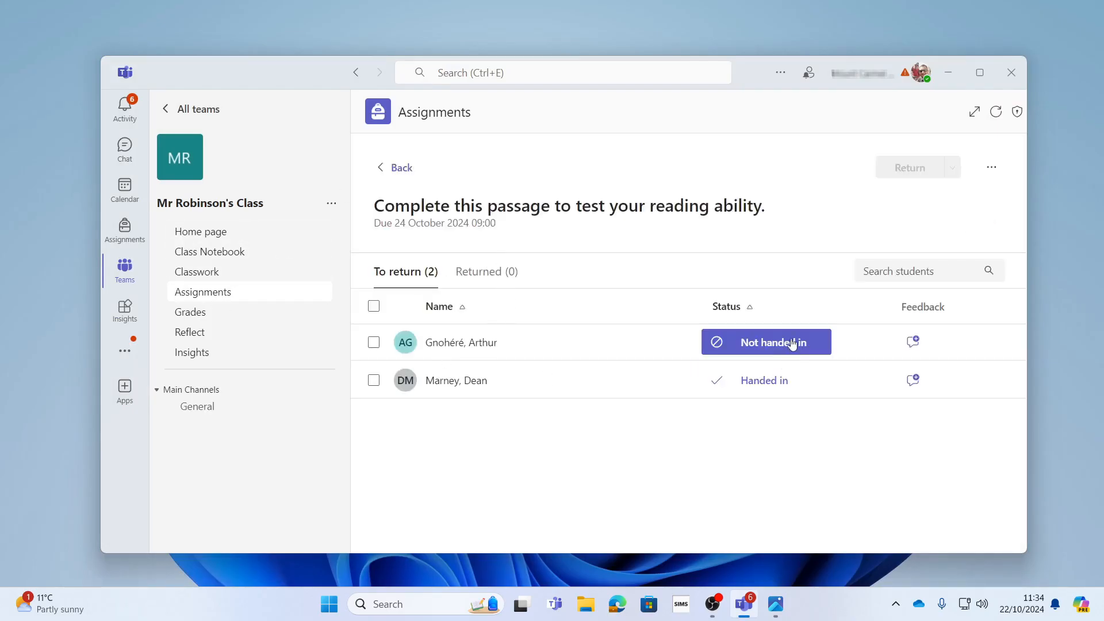
{"action": "left_click", "coordinate": [795, 383]}
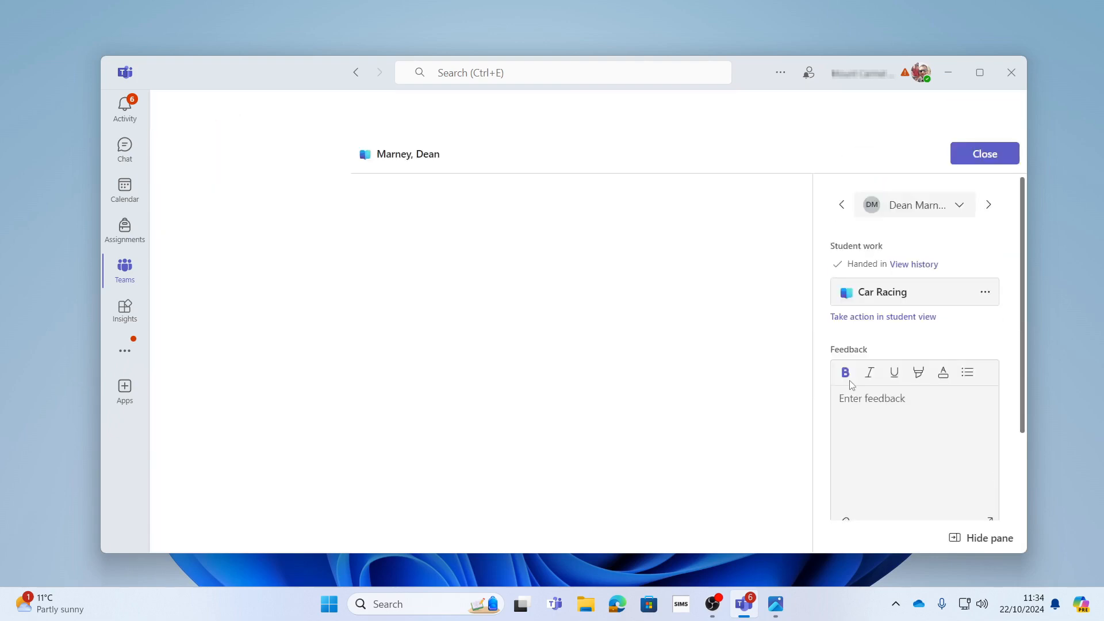
- Examine the student's accuracy rate, error categories, words per minute and the highlighted omissions and insertions in the passage
{"action": "scroll", "coordinate": [633, 275], "scroll_direction": "down", "scroll_amount": 3}
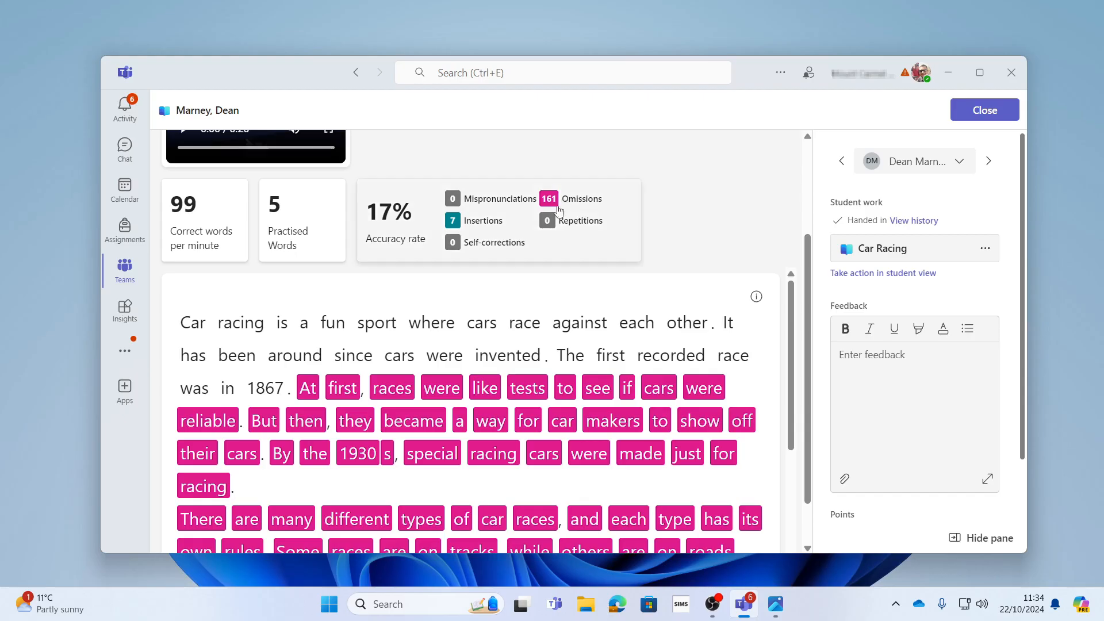
{"action": "scroll", "coordinate": [461, 271], "scroll_direction": "down", "scroll_amount": 2}
{"action": "scroll", "coordinate": [256, 396], "scroll_direction": "up", "scroll_amount": 2}
{"action": "scroll", "coordinate": [262, 394], "scroll_direction": "down", "scroll_amount": 5}
{"action": "scroll", "coordinate": [337, 415], "scroll_direction": "up", "scroll_amount": 5}
{"action": "scroll", "coordinate": [336, 415], "scroll_direction": "down", "scroll_amount": 5}
{"action": "scroll", "coordinate": [337, 416], "scroll_direction": "up", "scroll_amount": 5}
{"action": "scroll", "coordinate": [533, 209], "scroll_direction": "up", "scroll_amount": 2}
{"action": "scroll", "coordinate": [489, 453], "scroll_direction": "down", "scroll_amount": 5}
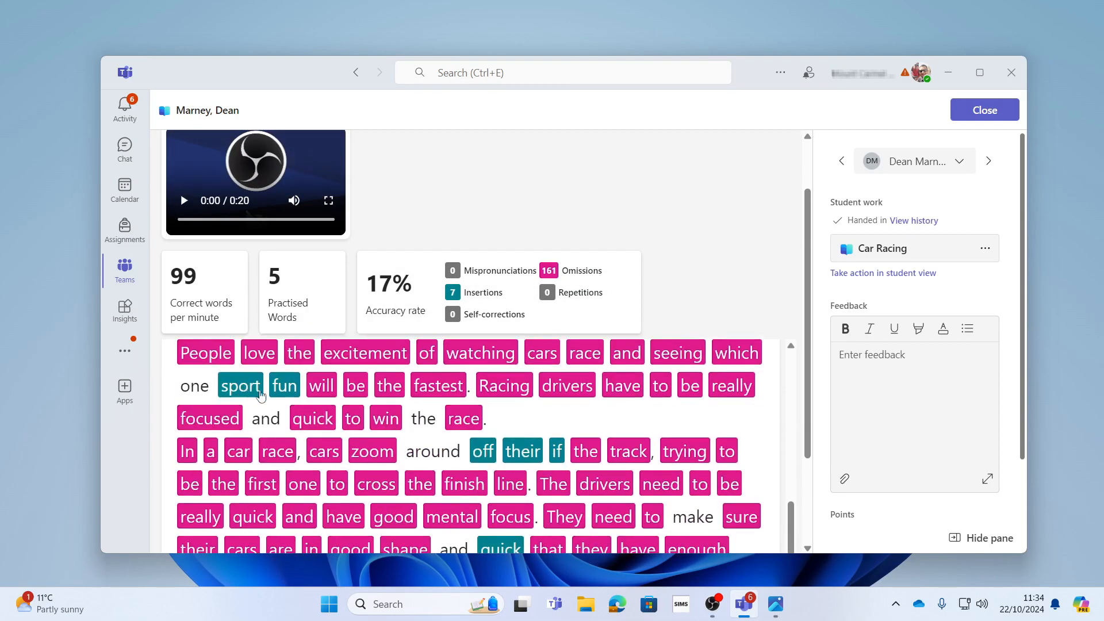
{"action": "scroll", "coordinate": [518, 462], "scroll_direction": "down", "scroll_amount": 1}
{"action": "scroll", "coordinate": [517, 463], "scroll_direction": "up", "scroll_amount": 2}
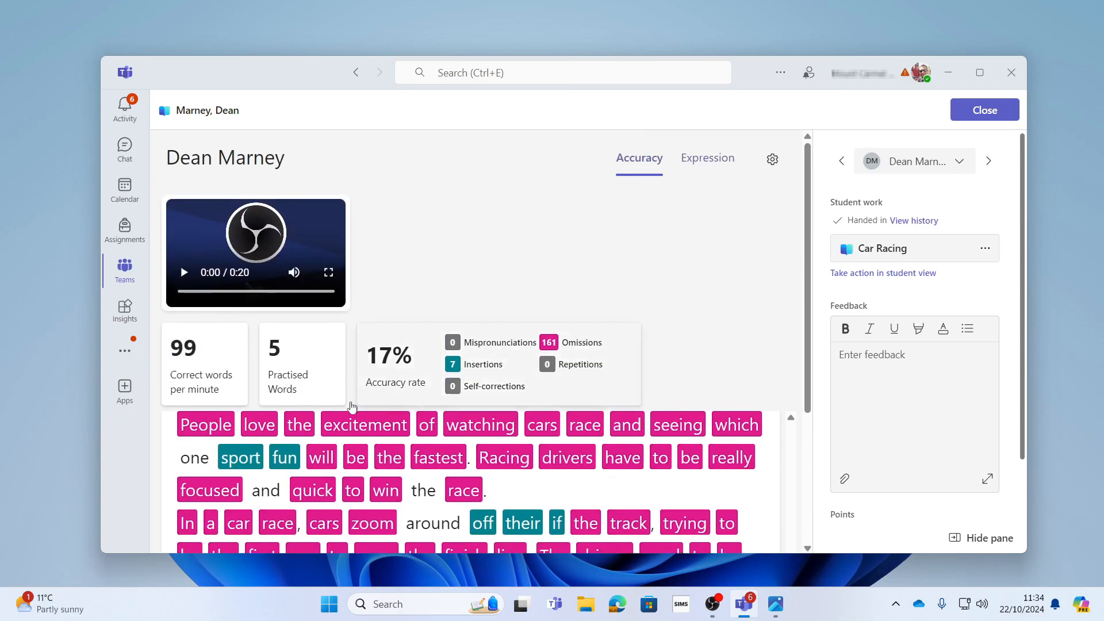
{"action": "scroll", "coordinate": [202, 432], "scroll_direction": "up", "scroll_amount": 5}
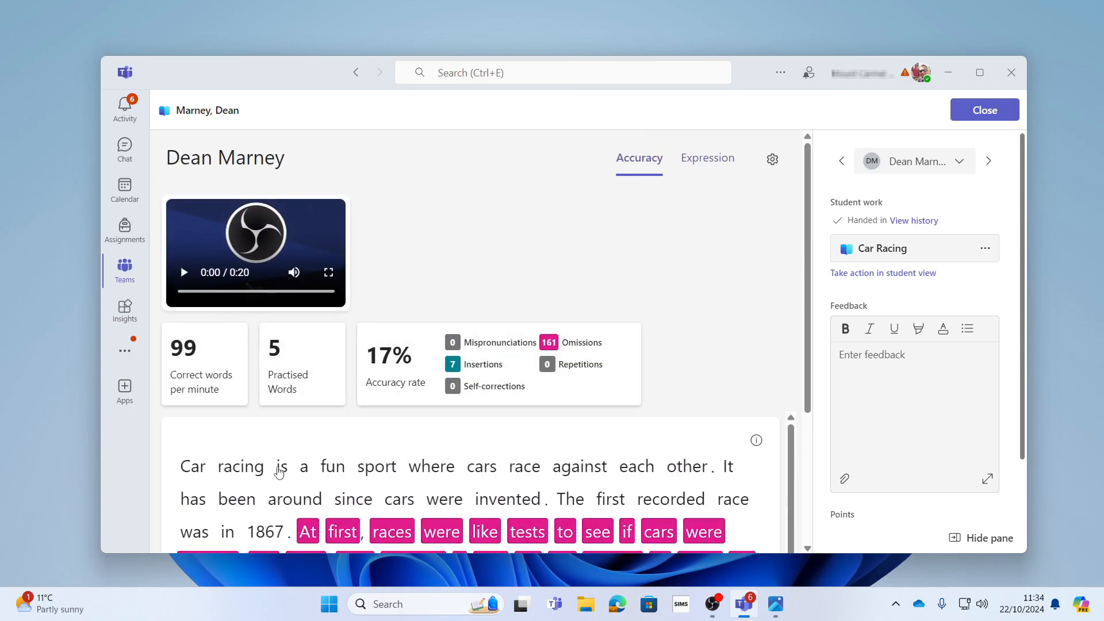
{"action": "scroll", "coordinate": [536, 268], "scroll_direction": "down", "scroll_amount": 1}
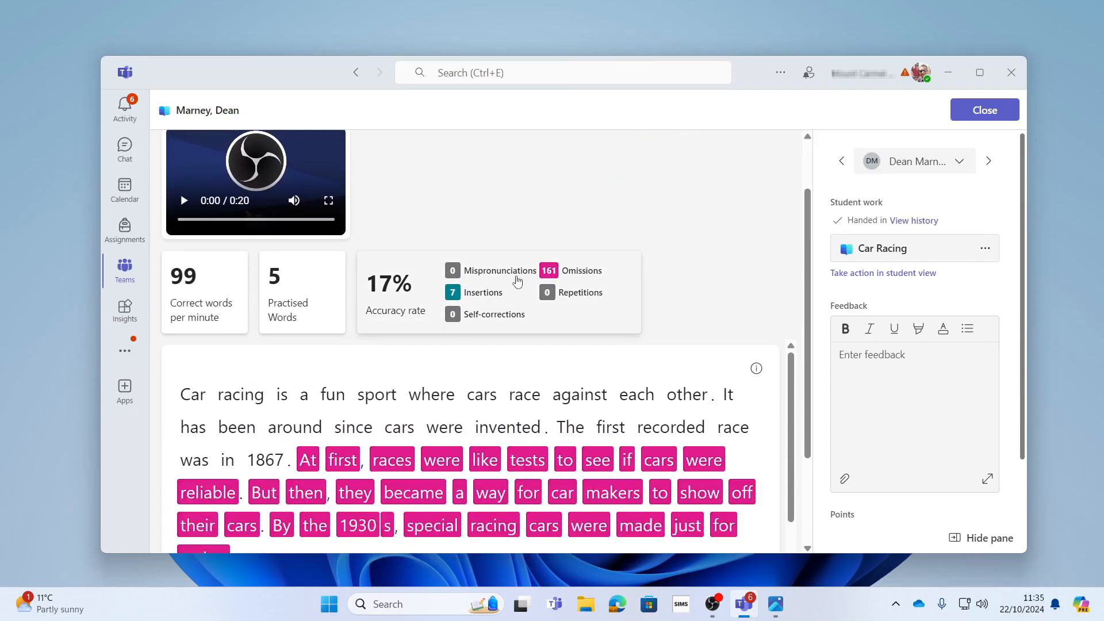
{"action": "scroll", "coordinate": [399, 290], "scroll_direction": "up", "scroll_amount": 1}
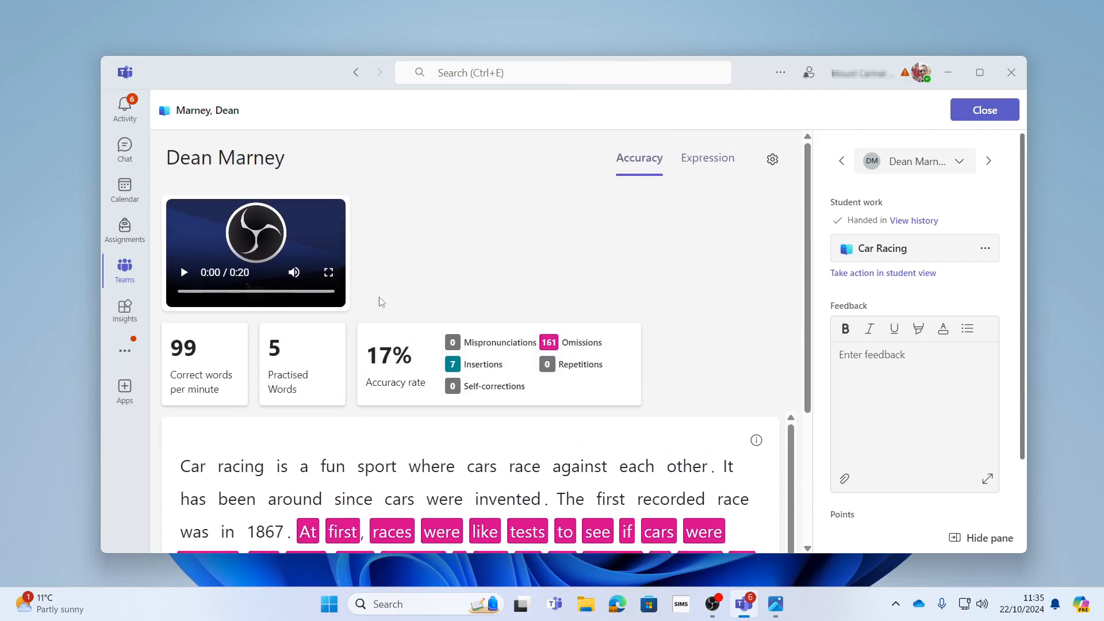
- Review the student's practised words and Expression results, return to Accuracy, and close the student's work
{"action": "left_click", "coordinate": [296, 360]}
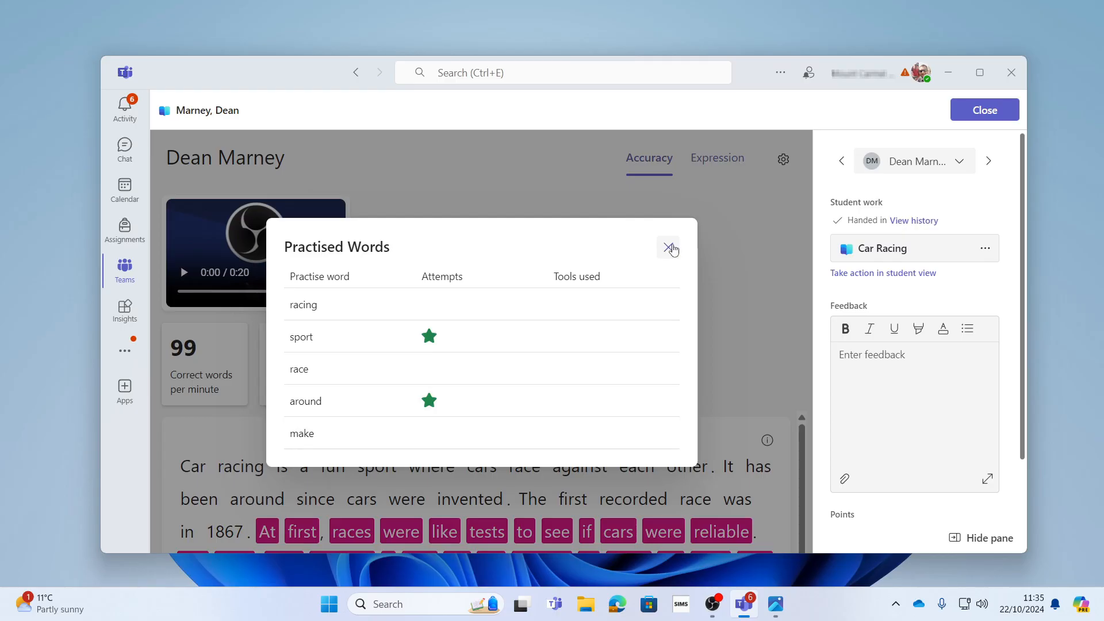
{"action": "left_click", "coordinate": [670, 248]}
{"action": "left_click", "coordinate": [727, 157]}
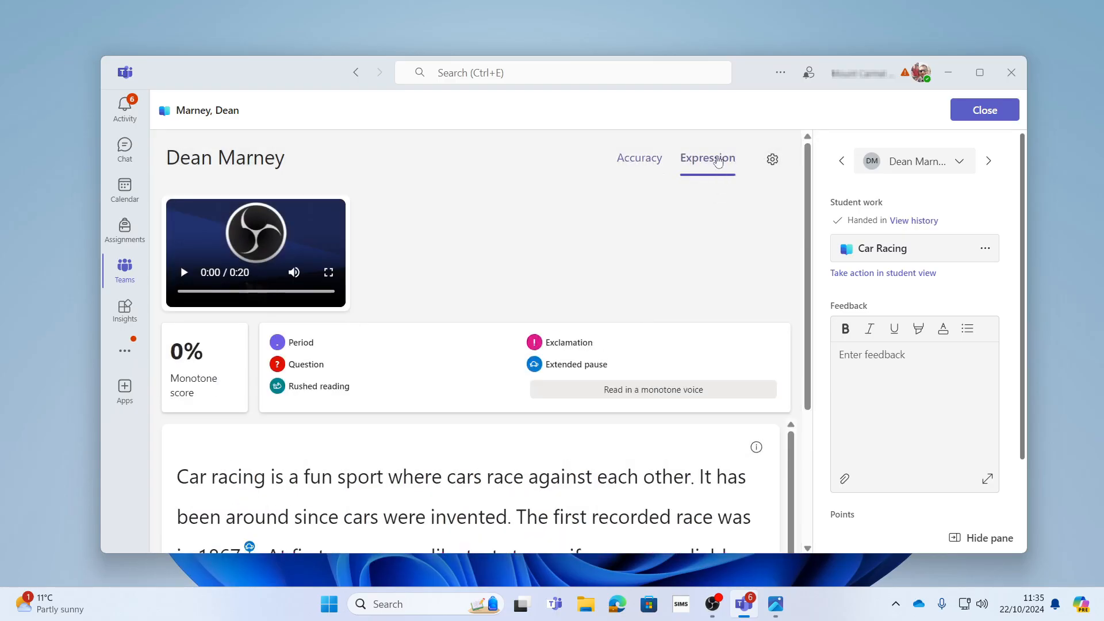
{"action": "left_click", "coordinate": [629, 164]}
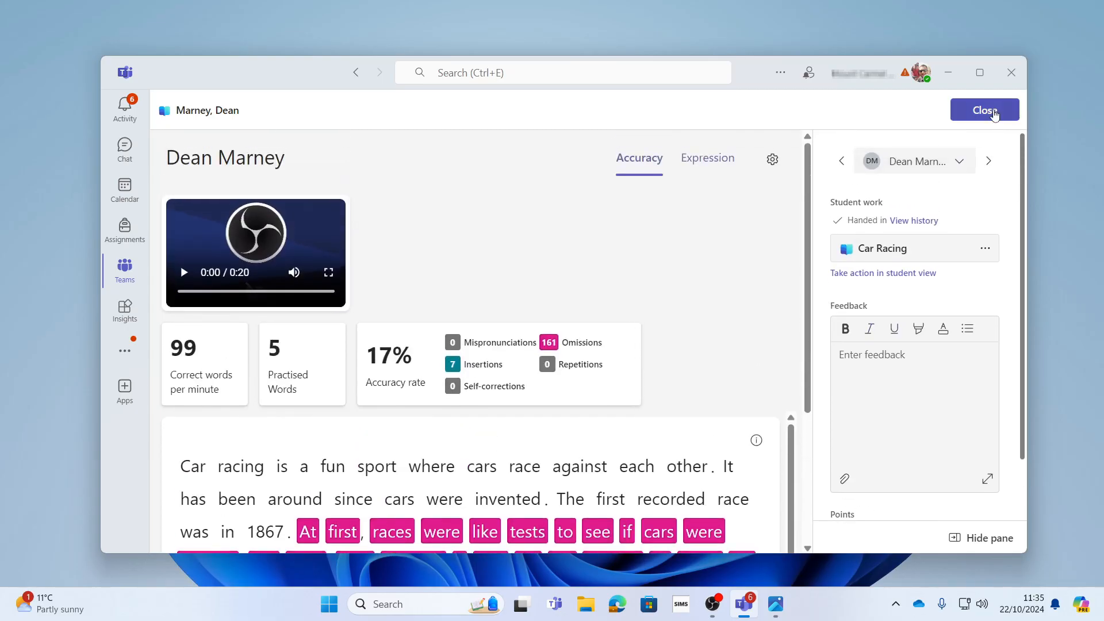
{"action": "left_click", "coordinate": [994, 114]}
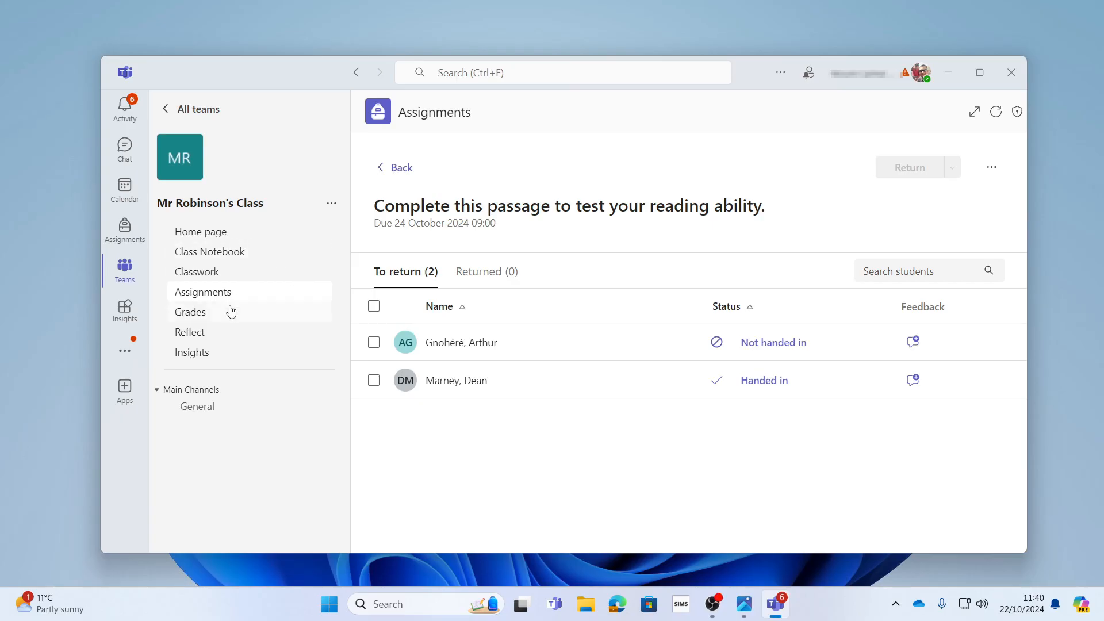
- View the class's Insights reports and bring up the Reading Progress Data.png image, repositioning its window to show the challenging words
{"action": "left_click", "coordinate": [210, 358]}
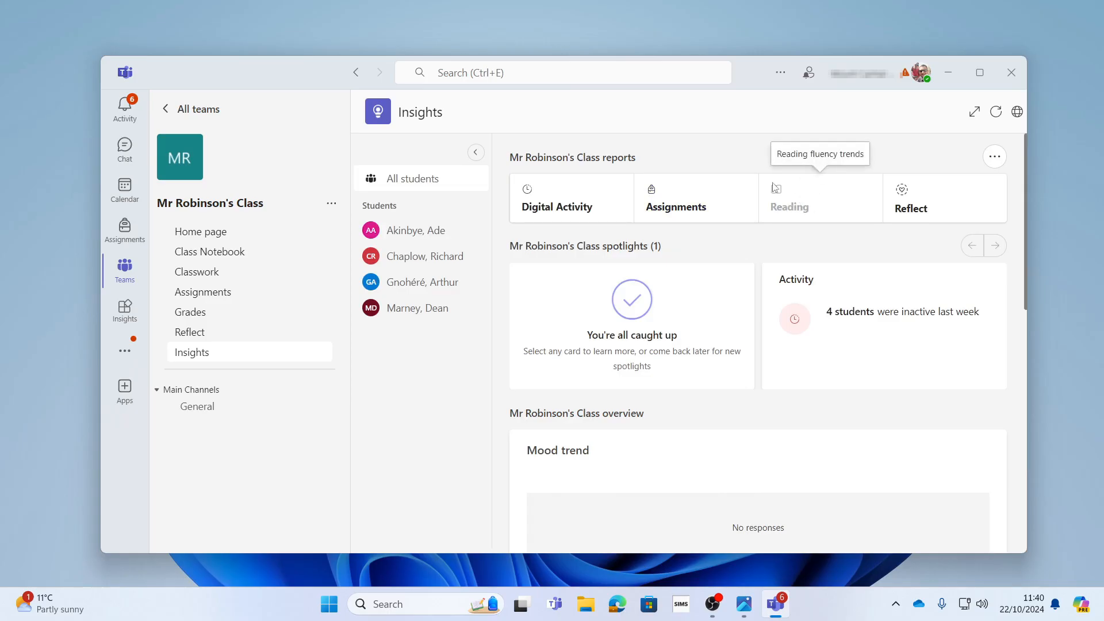
{"action": "left_click", "coordinate": [744, 602]}
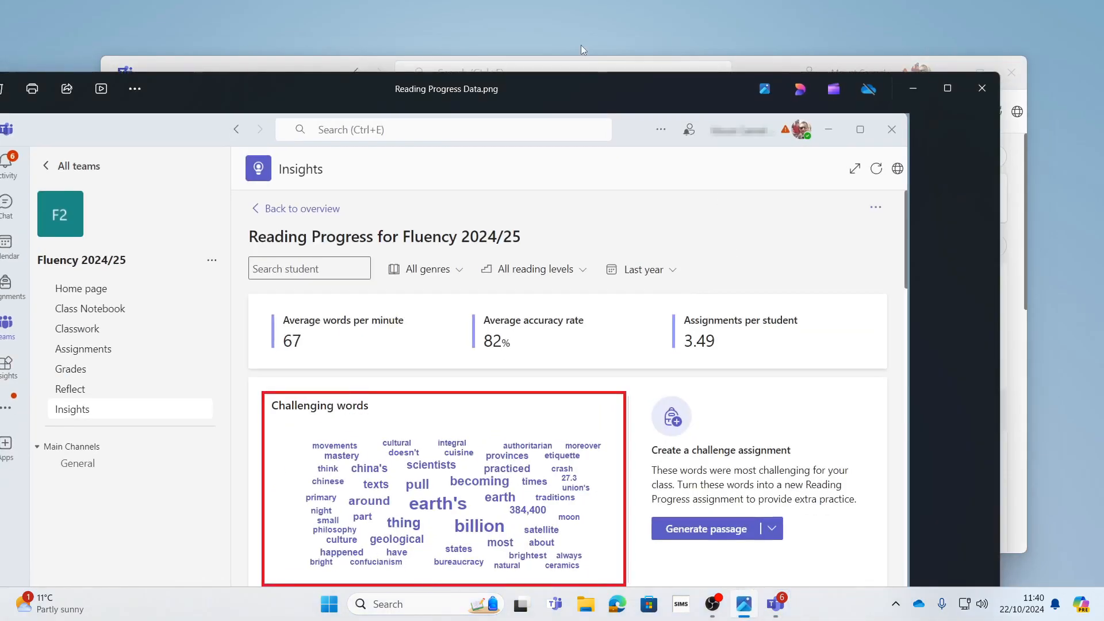
{"action": "left_click_drag", "start_coordinate": [571, 94], "coordinate": [614, 67]}
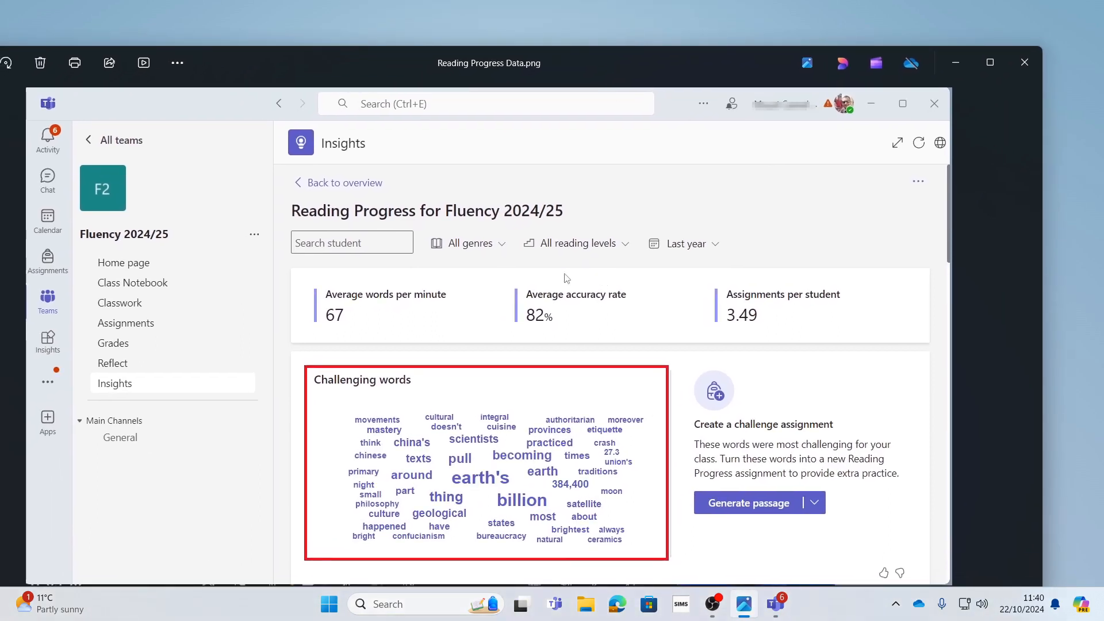